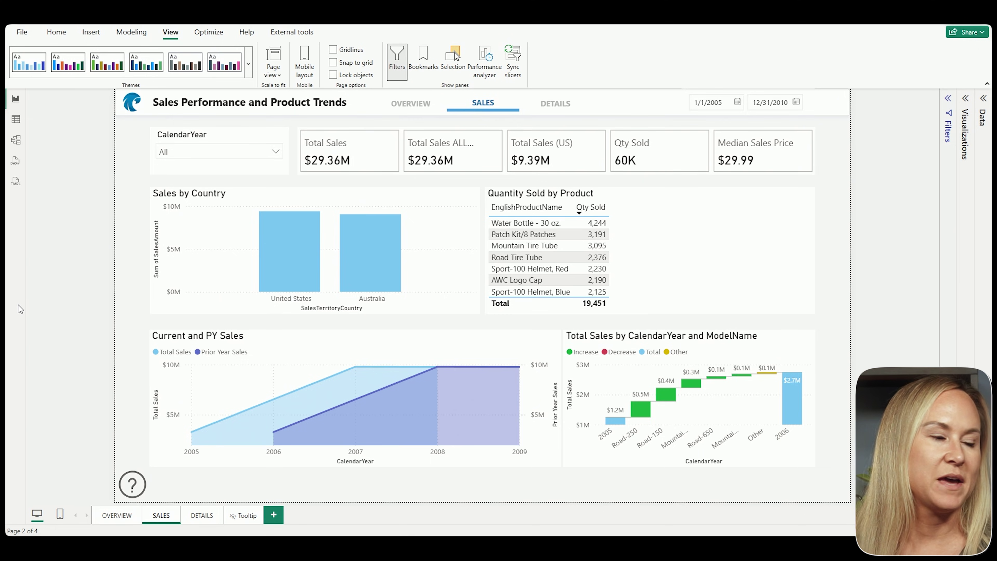
# Show the Overview page and select its Purpose and Data Sources description text box.
pyautogui.click(116, 515)
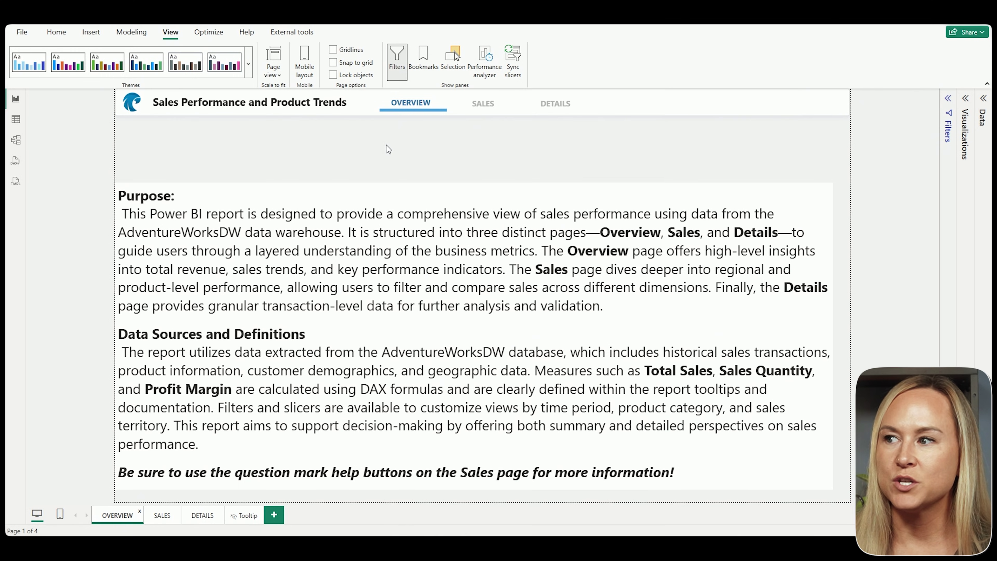
pyautogui.click(370, 188)
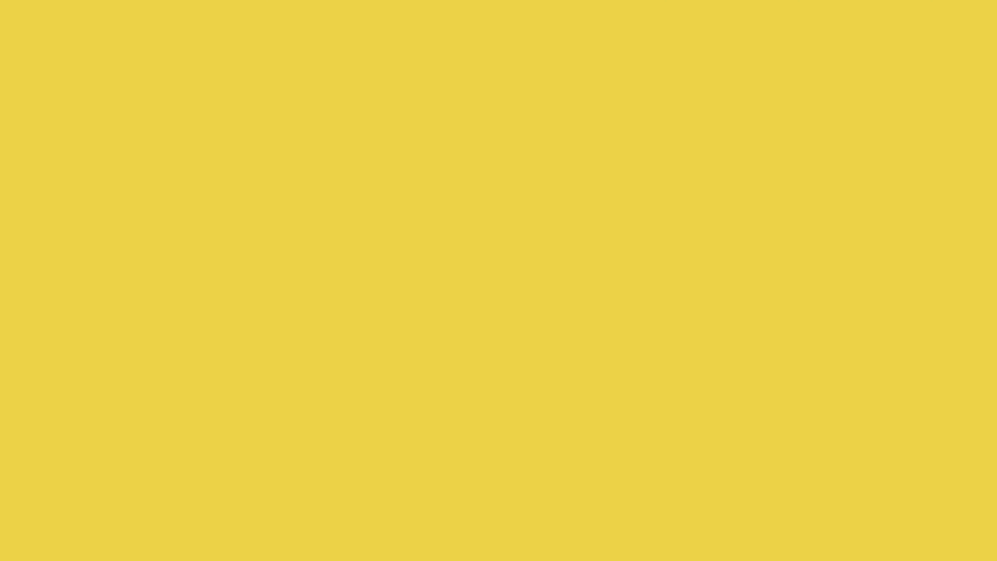
# Switch to the Sales page and reveal the help overlay with its callout notes.
pyautogui.click(102, 548)
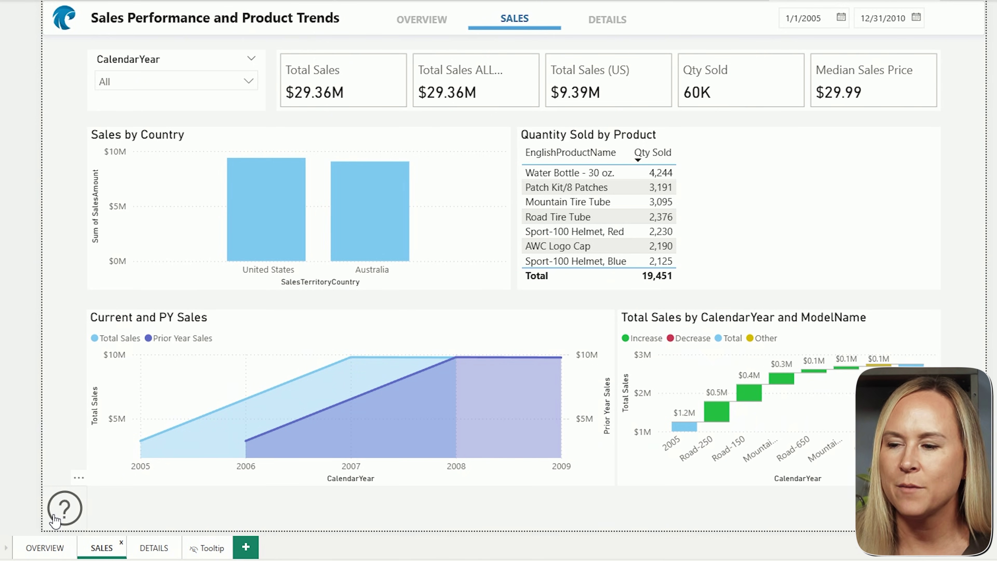
pyautogui.keyDown('ctrl'); pyautogui.click(55, 518); pyautogui.keyUp('ctrl')
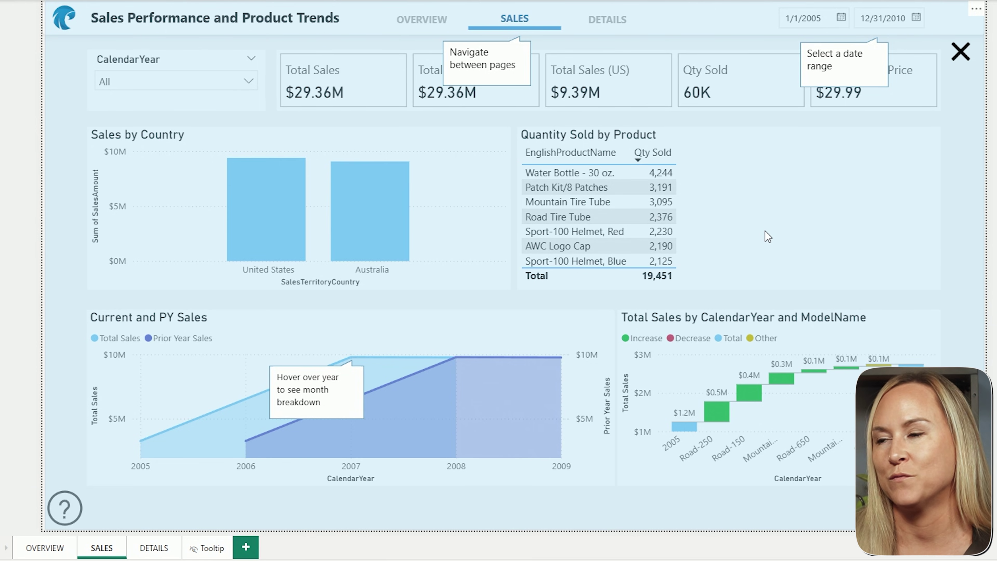
# Close the help overlay and bring up the Sales by Country info icon's tooltip.
pyautogui.click(960, 52)
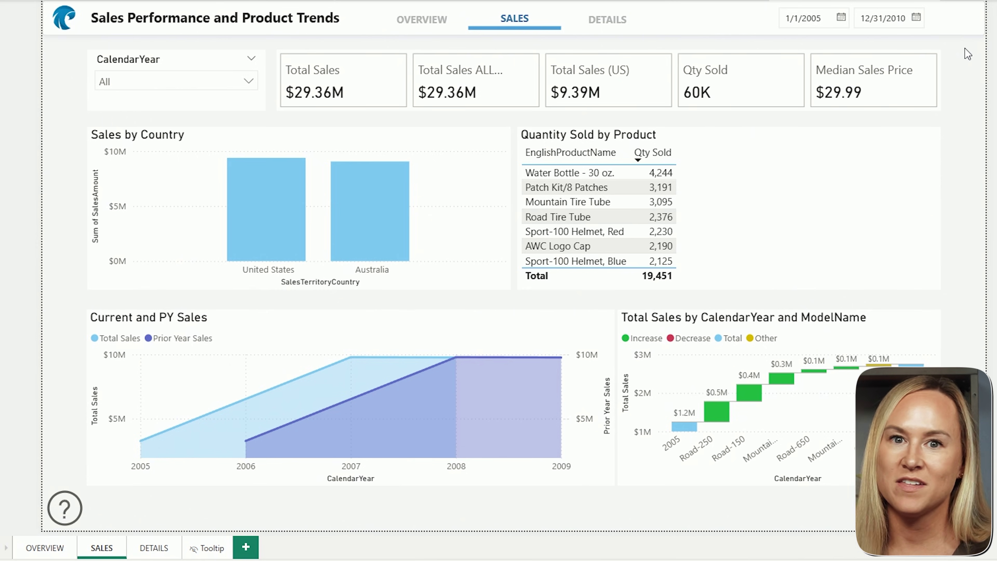
pyautogui.moveTo(430, 256)
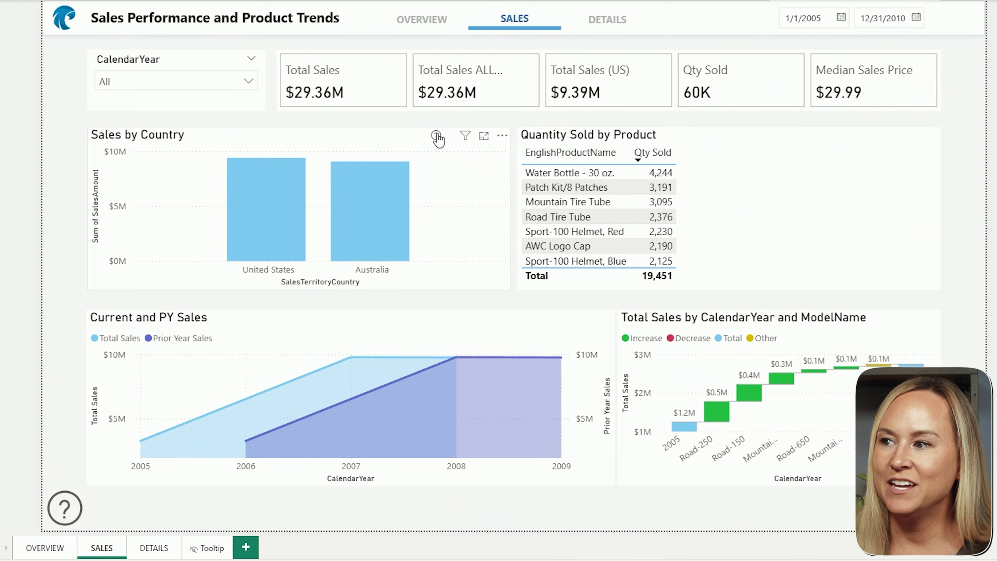
pyautogui.moveTo(438, 138)
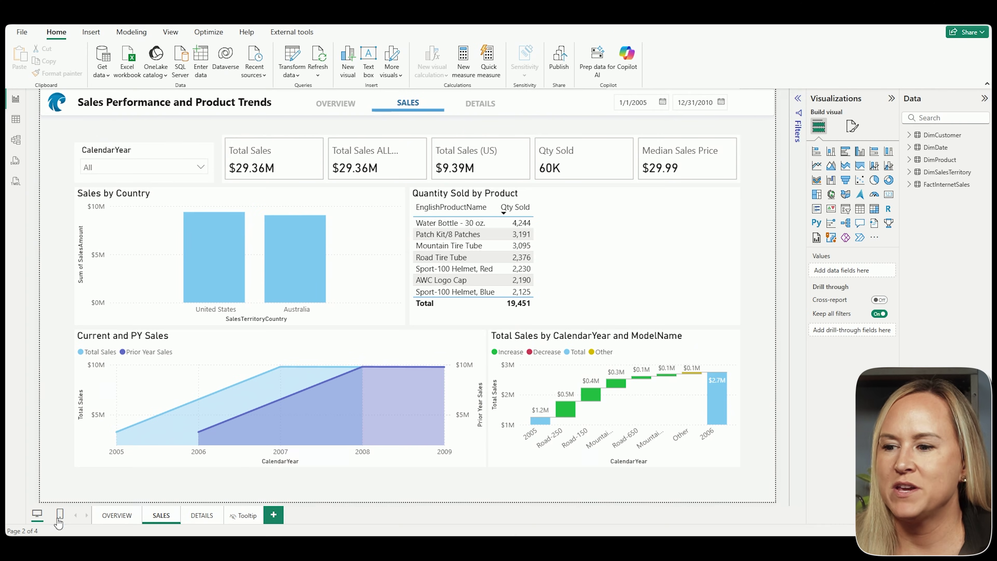
# Add a text box to the Overview page, paste in the description, and enlarge it to fit.
pyautogui.click(104, 515)
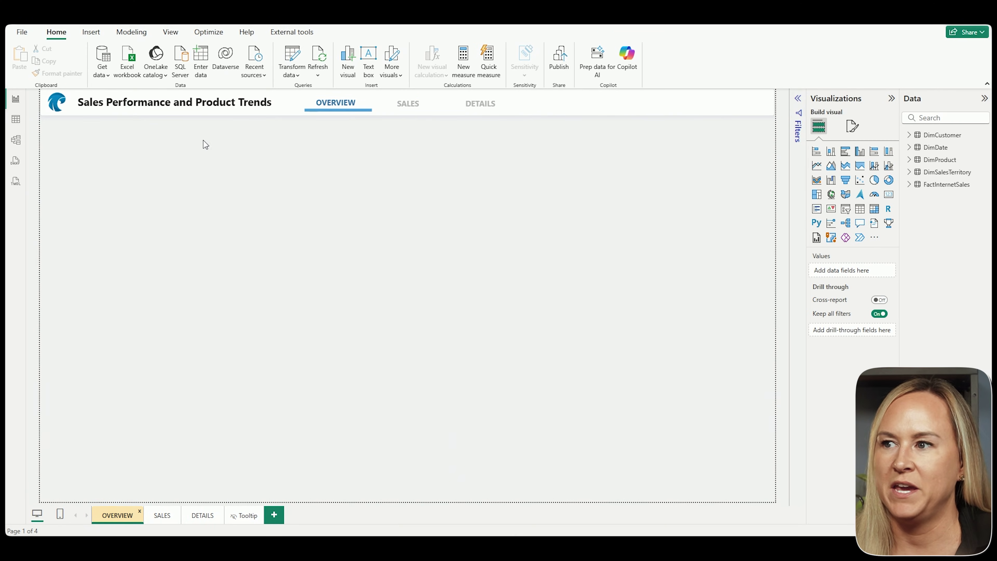
pyautogui.click(90, 32)
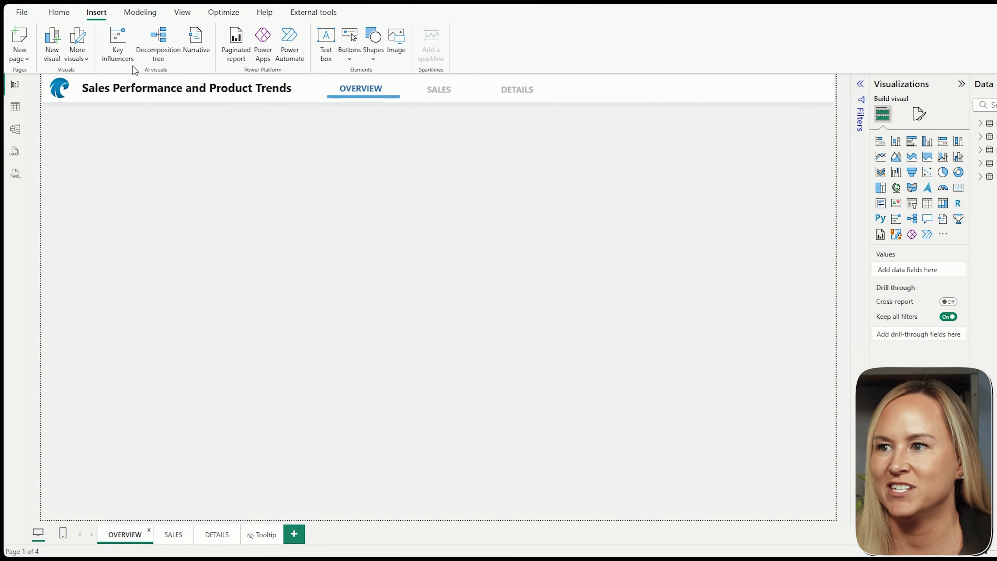
pyautogui.click(326, 42)
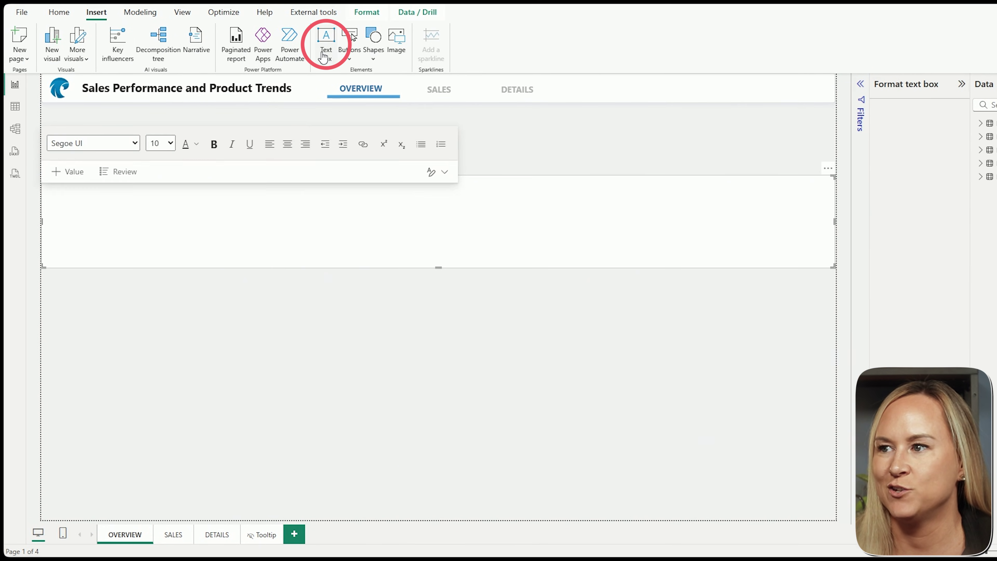
pyautogui.click(195, 230)
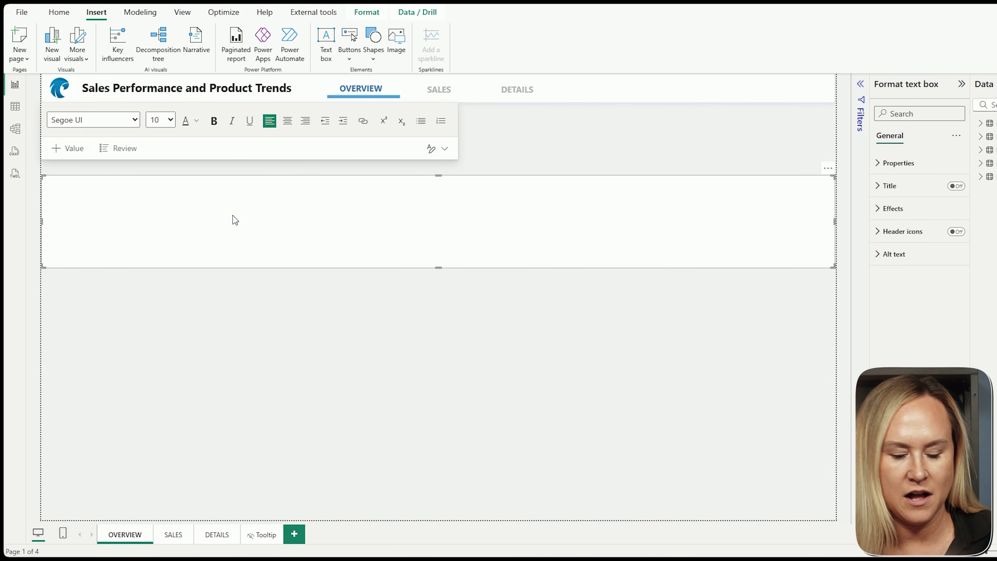
pyautogui.hotkey('ctrl', 'v')
pyautogui.moveTo(438, 268); pyautogui.dragTo(436, 510)
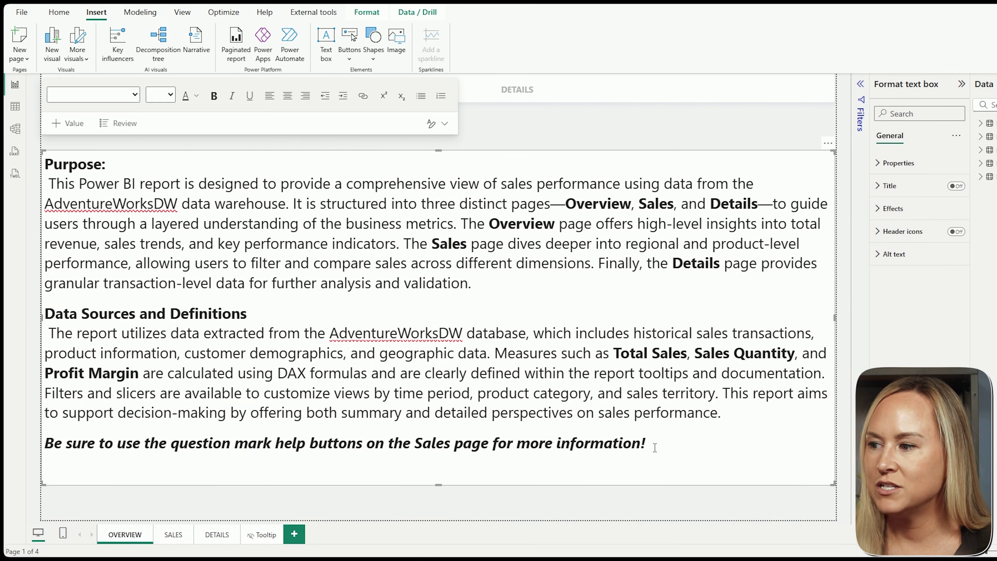
pyautogui.moveTo(654, 448); pyautogui.dragTo(39, 444)
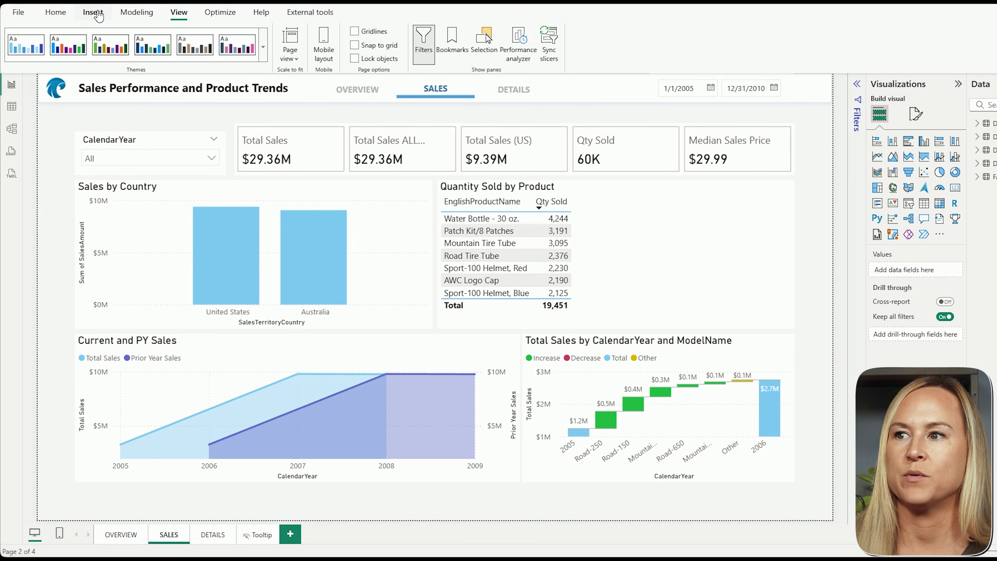
# Insert a rectangle shape and stretch it over the whole Sales page.
pyautogui.click(93, 13)
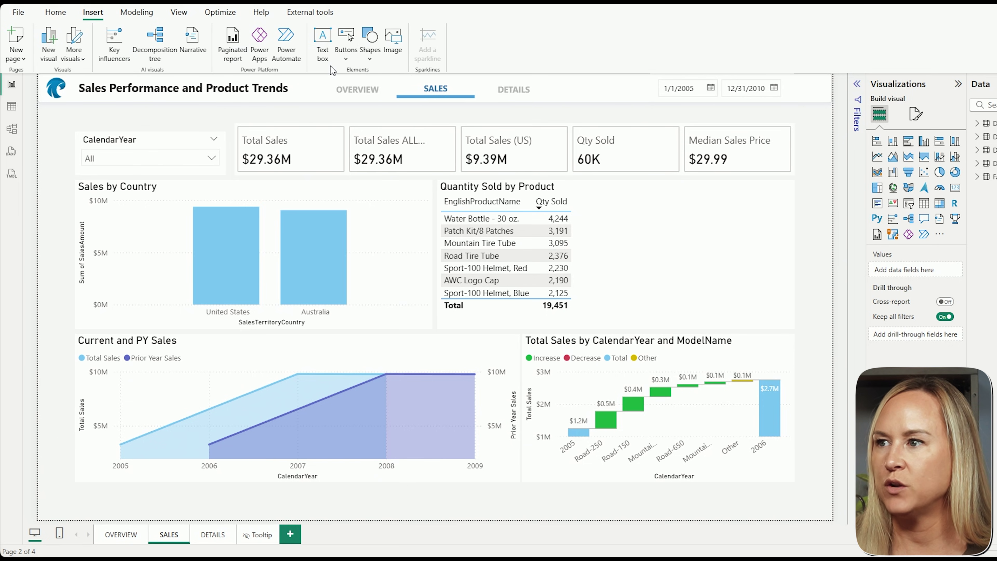
pyautogui.click(373, 60)
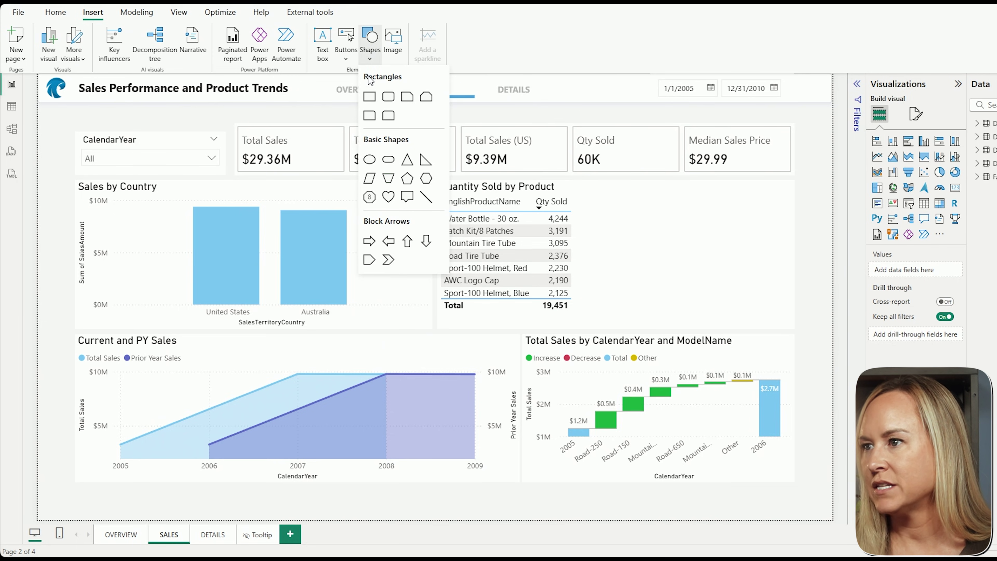
pyautogui.click(370, 96)
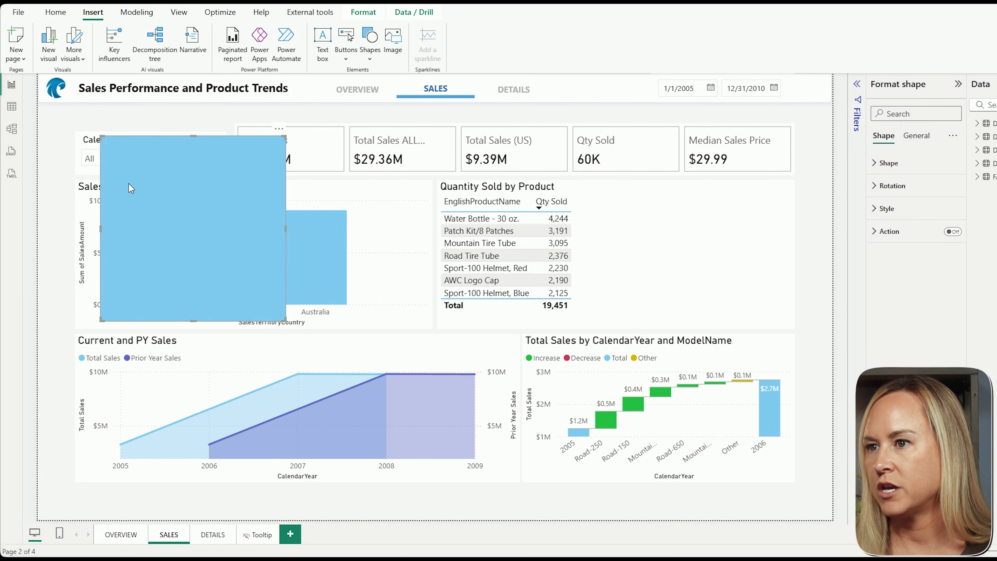
pyautogui.moveTo(128, 184); pyautogui.dragTo(67, 124)
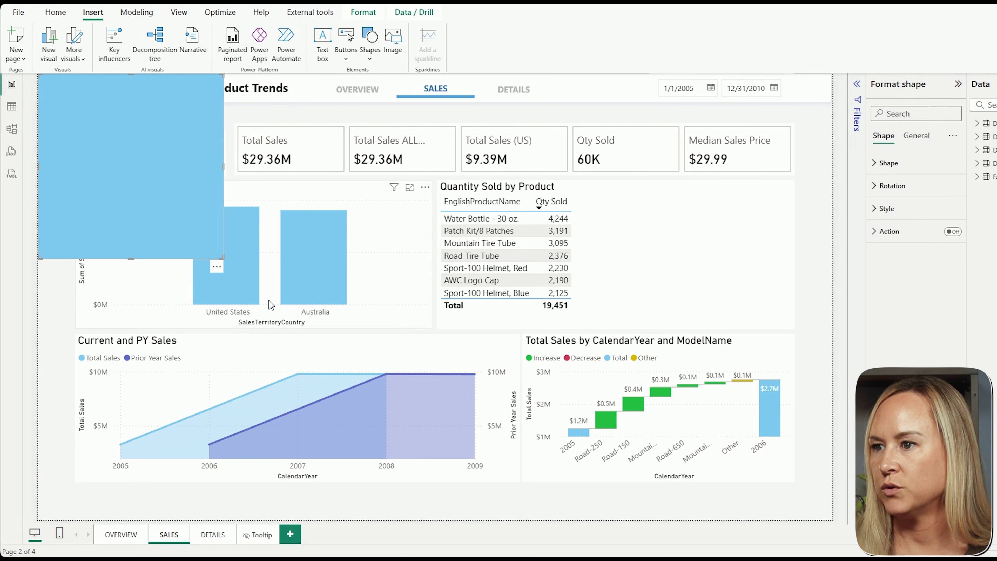
pyautogui.moveTo(224, 258); pyautogui.dragTo(831, 520)
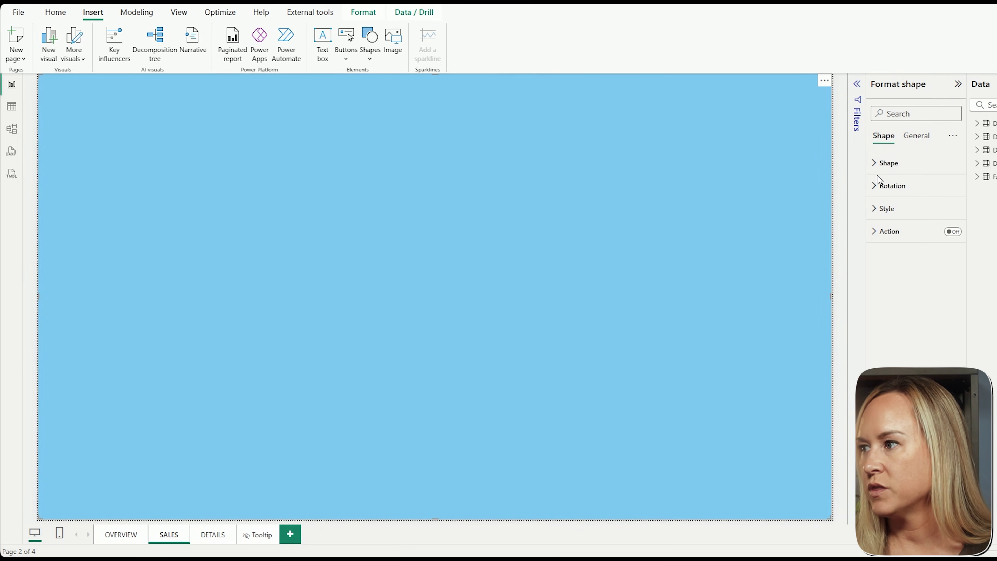
# Set the rectangle's fill transparency to 73% so the visuals show through.
pyautogui.click(885, 162)
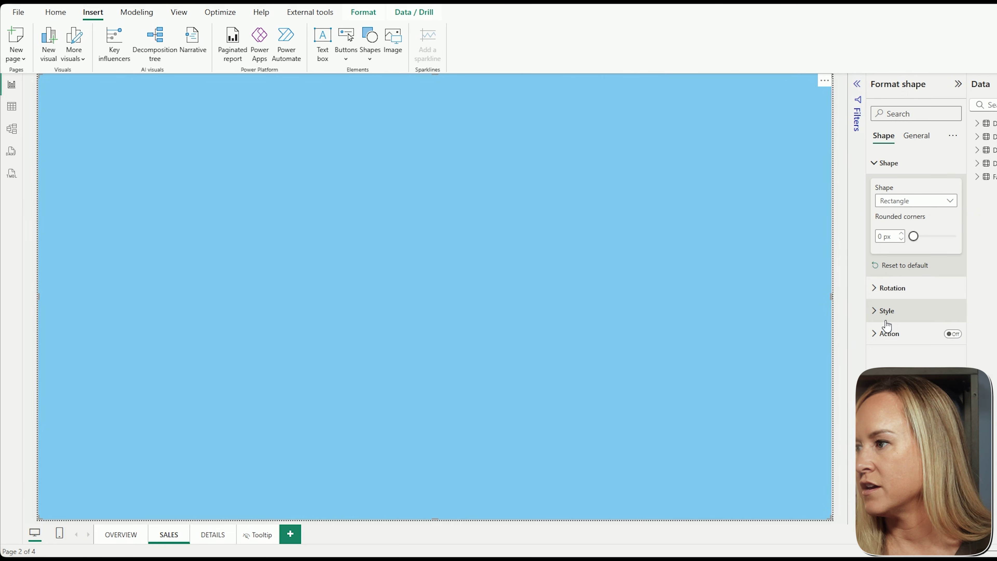
pyautogui.click(885, 311)
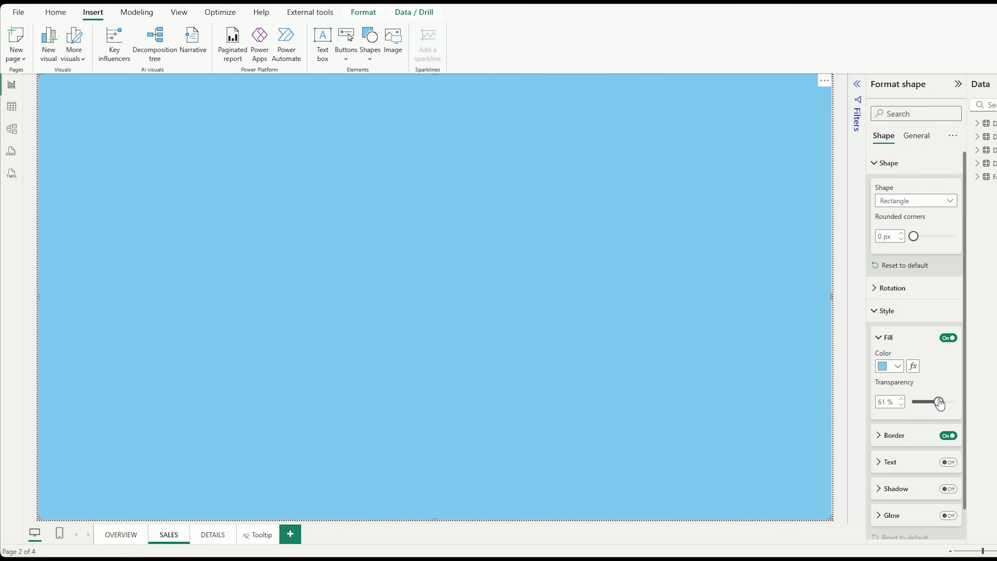
pyautogui.moveTo(939, 402); pyautogui.dragTo(940, 403)
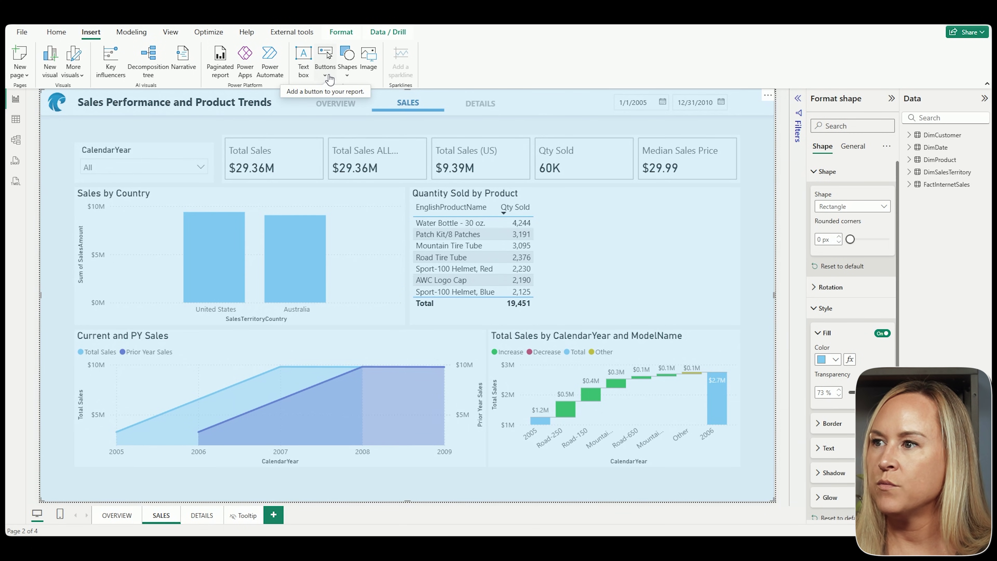
# Insert a Help (?) button and move it to the Sales page's bottom-left corner.
pyautogui.click(328, 77)
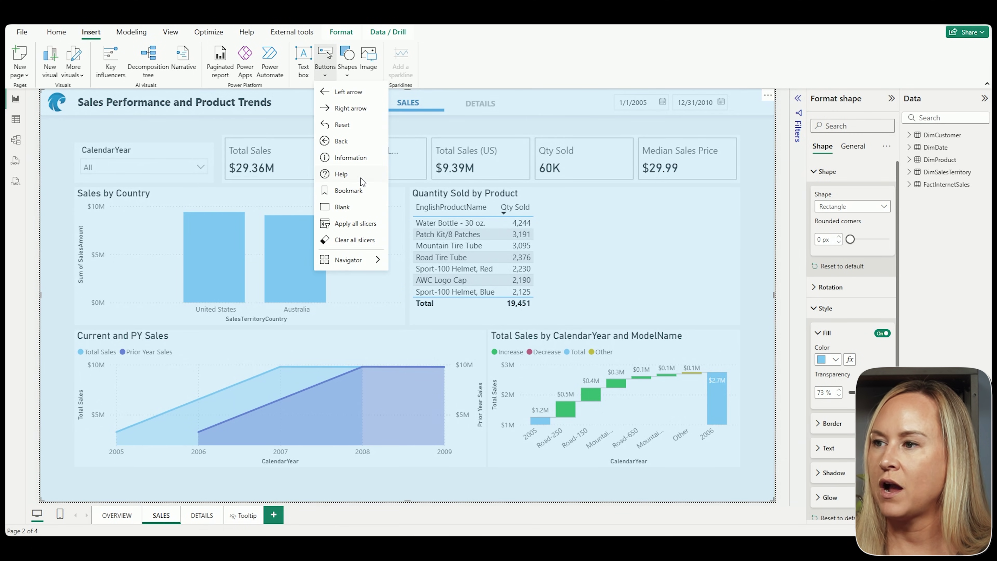
pyautogui.click(361, 182)
pyautogui.moveTo(82, 135); pyautogui.dragTo(99, 467)
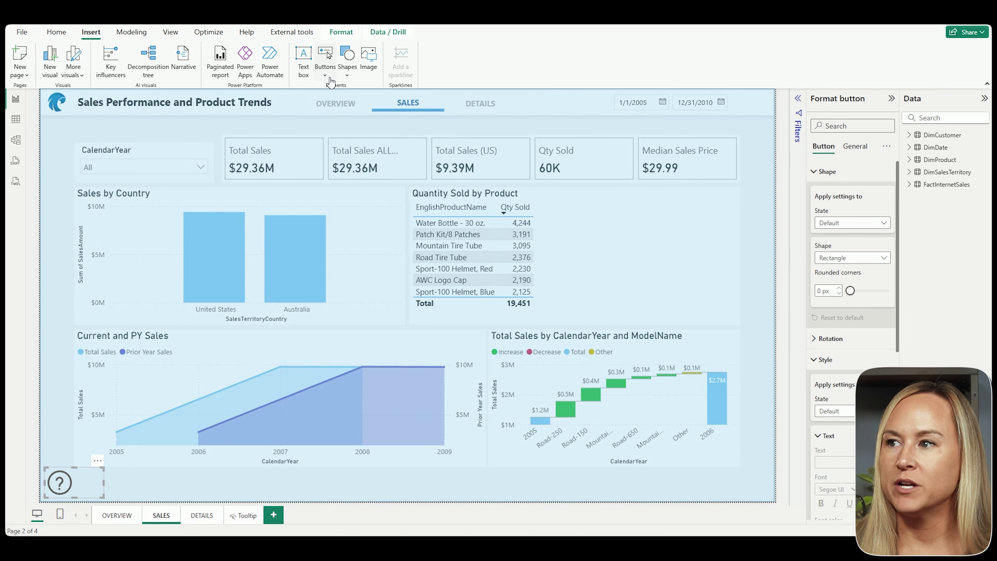
# Insert a white-filled speech bubble shape near the top and shrink its height.
pyautogui.click(346, 81)
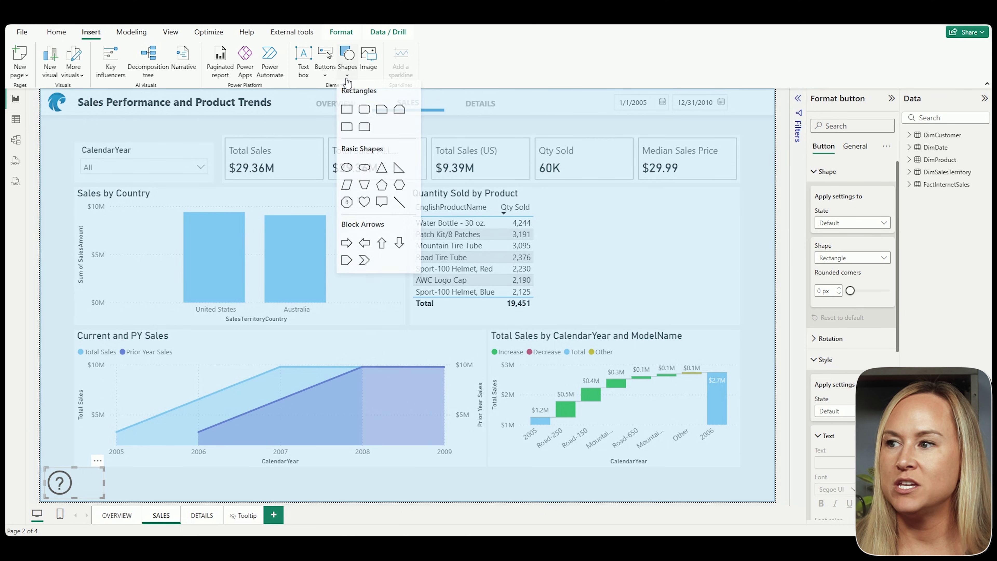
pyautogui.click(384, 204)
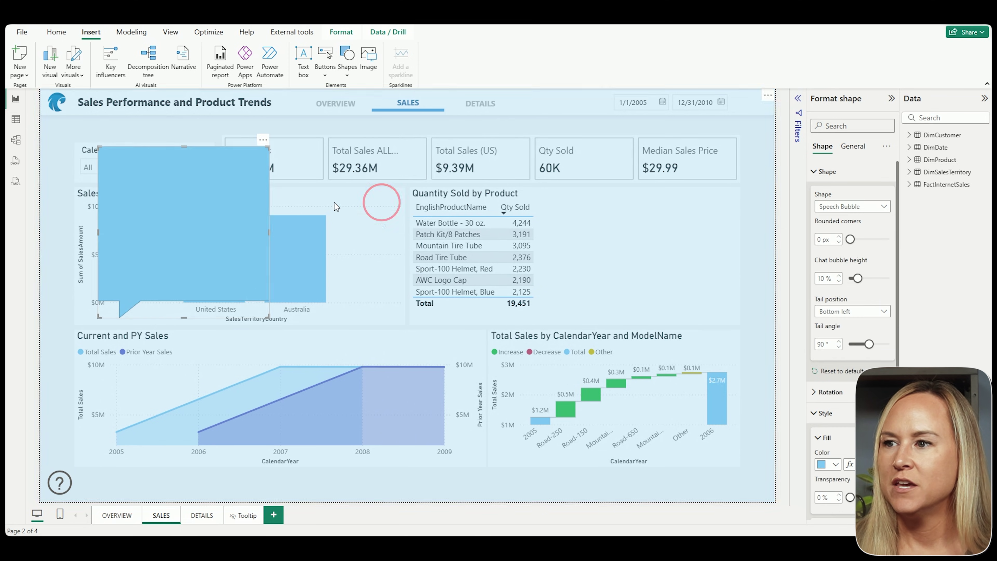
pyautogui.moveTo(253, 203); pyautogui.dragTo(405, 178)
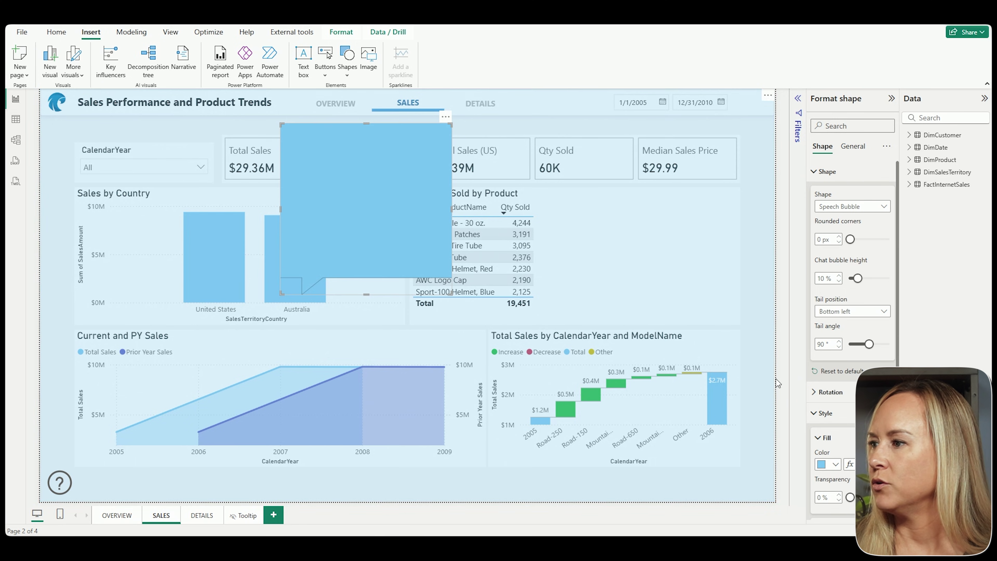
pyautogui.click(835, 462)
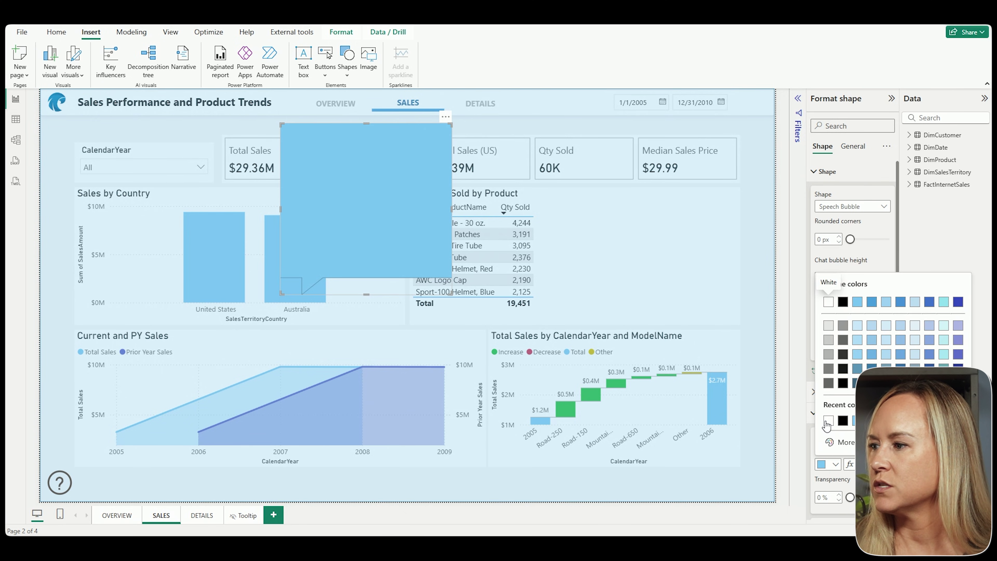
pyautogui.click(822, 293)
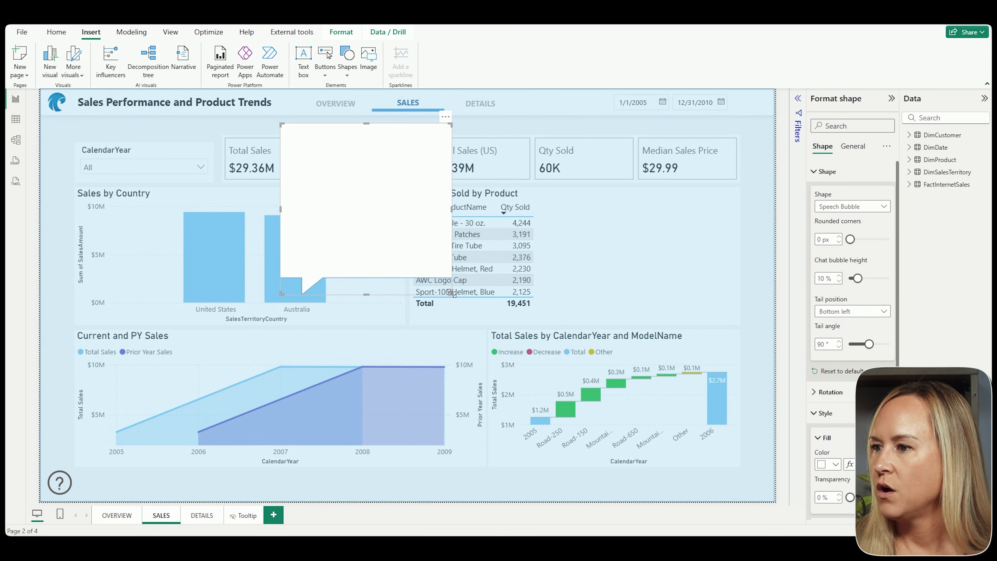
pyautogui.moveTo(450, 293); pyautogui.dragTo(391, 165)
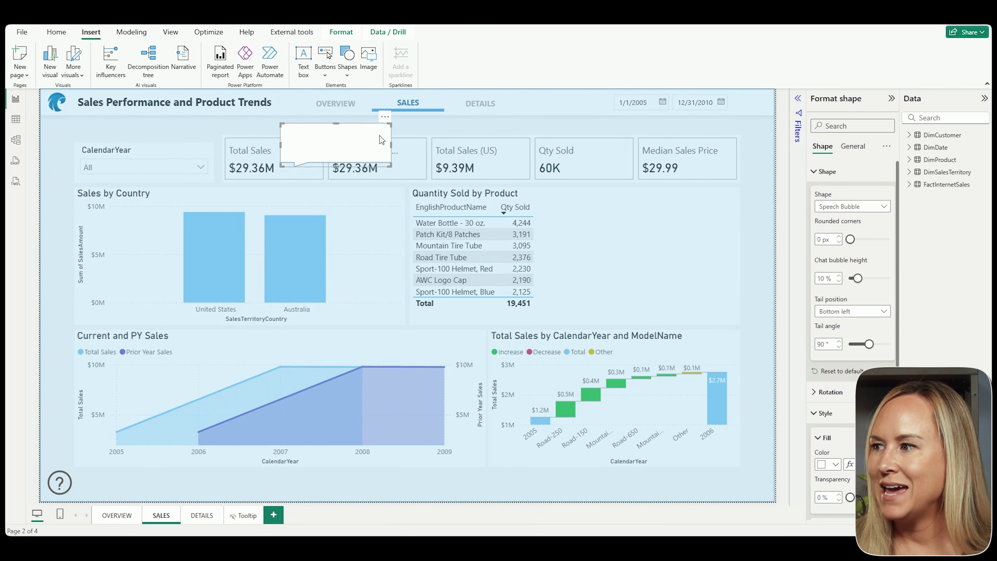
# Rotate the bubble 180° and place it, narrowed, above the second Total Sales card.
pyautogui.click(843, 410)
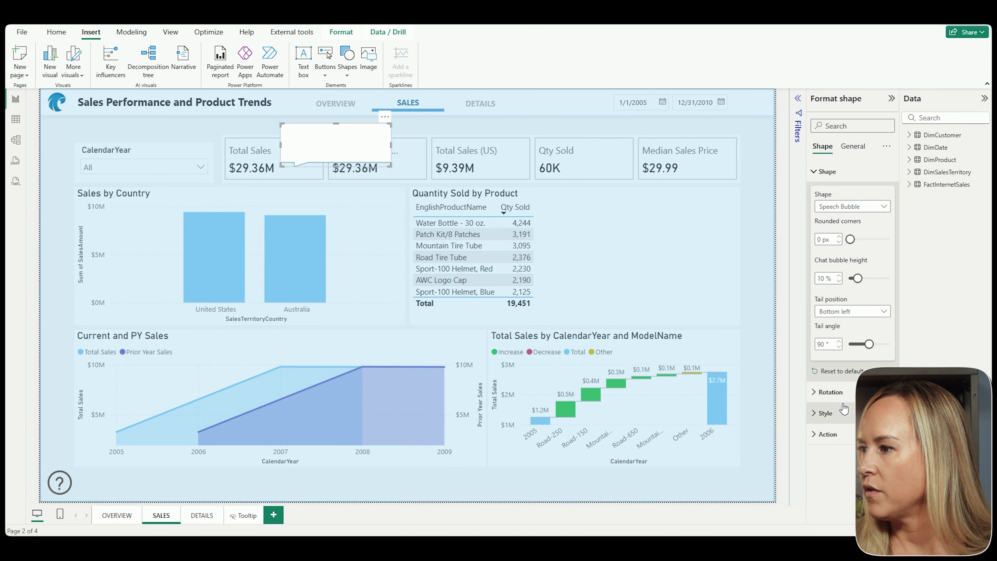
pyautogui.click(830, 392)
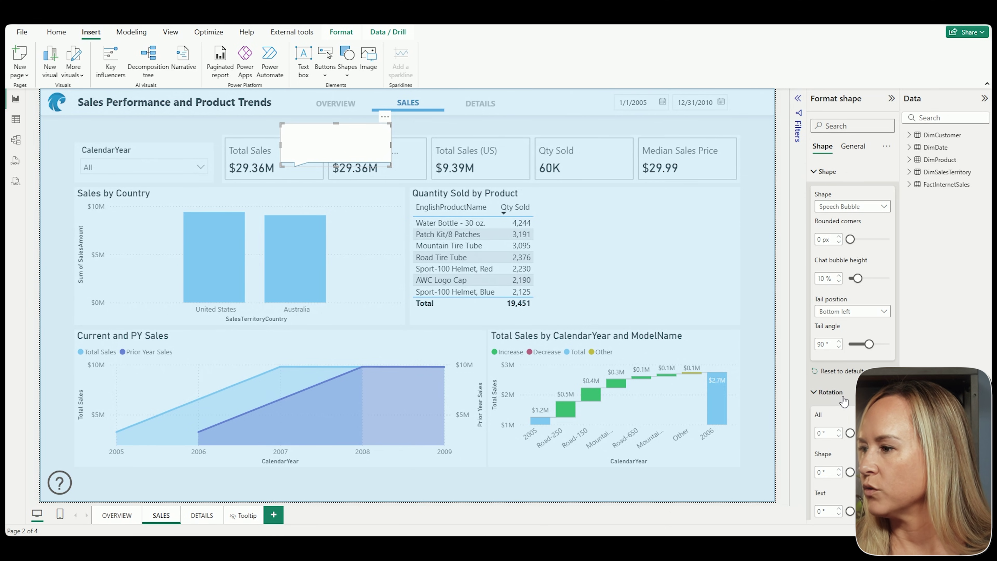
pyautogui.click(822, 471)
pyautogui.write('180')
pyautogui.press('Return')
pyautogui.moveTo(371, 145); pyautogui.dragTo(405, 142)
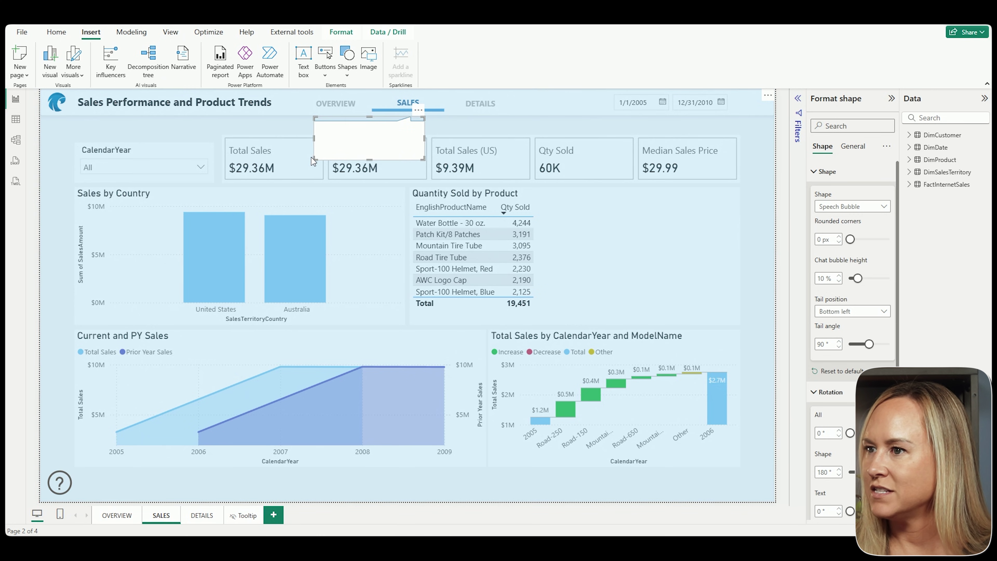
pyautogui.moveTo(313, 159); pyautogui.dragTo(374, 157)
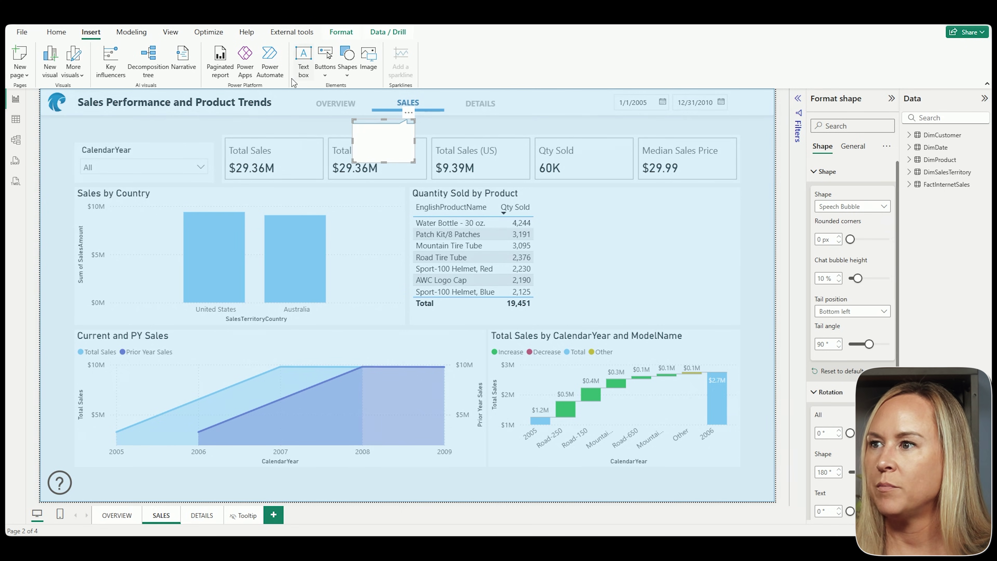
pyautogui.click(302, 58)
# Type 'Click to navigate between pages' in the text box and fit it inside the speech bubble.
pyautogui.click(201, 192)
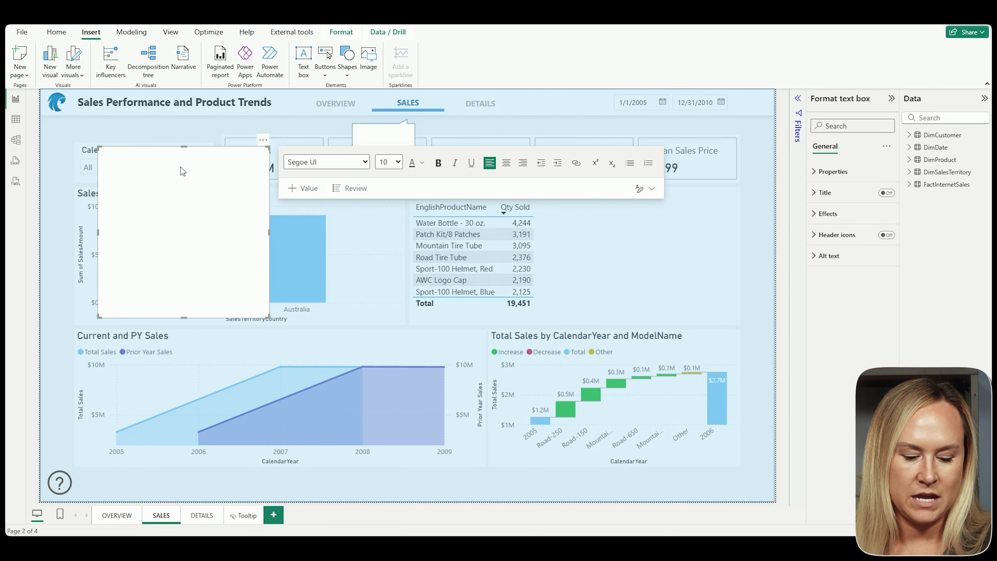
pyautogui.write('Click to ')
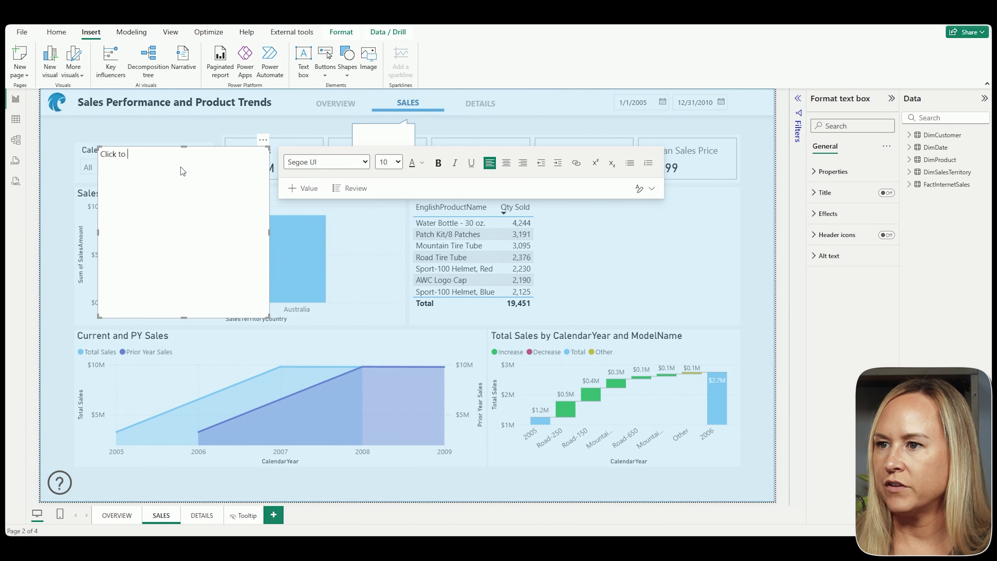
pyautogui.write('navigate between pages')
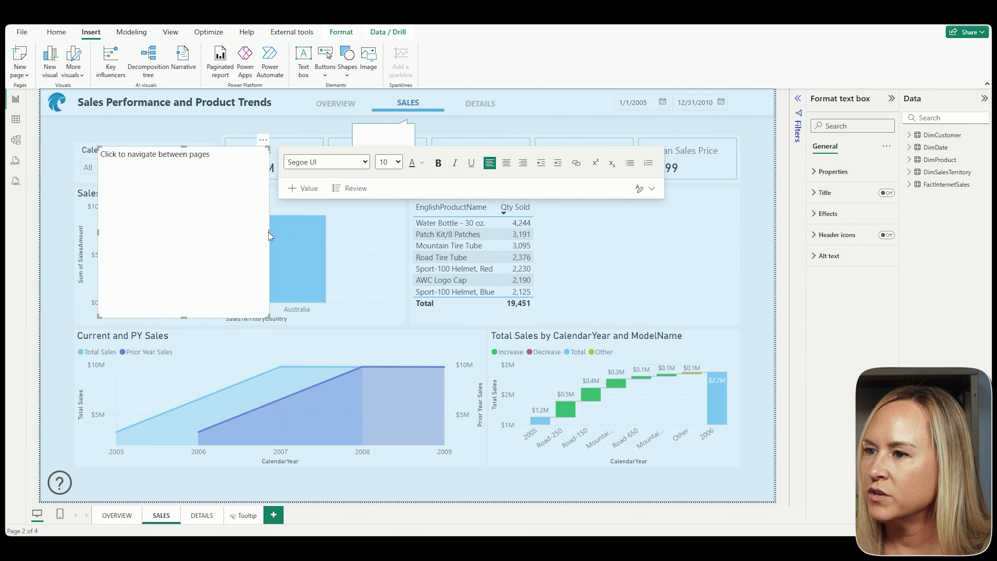
pyautogui.moveTo(269, 234); pyautogui.dragTo(162, 232)
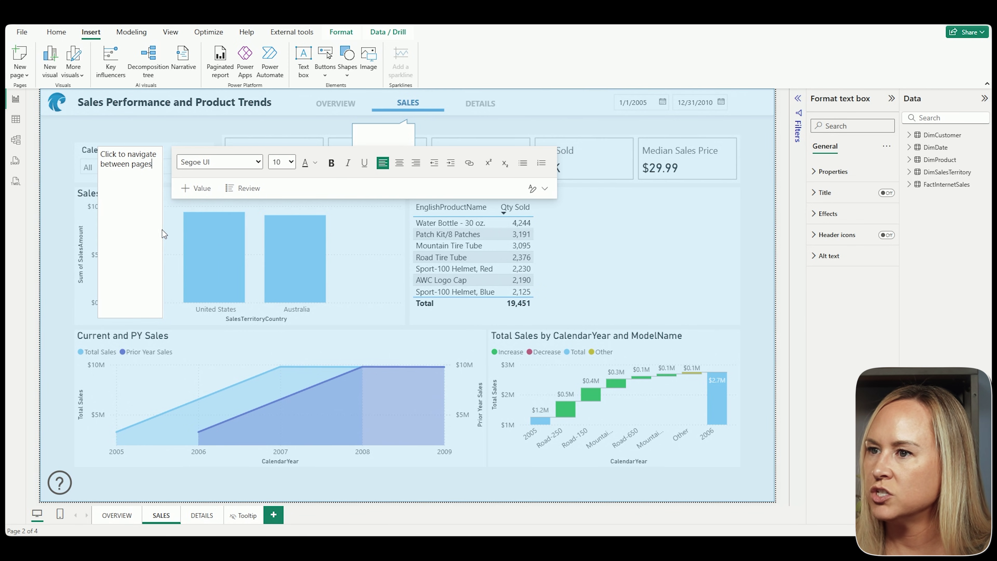
pyautogui.moveTo(132, 315); pyautogui.dragTo(141, 181)
pyautogui.moveTo(157, 142); pyautogui.dragTo(398, 132)
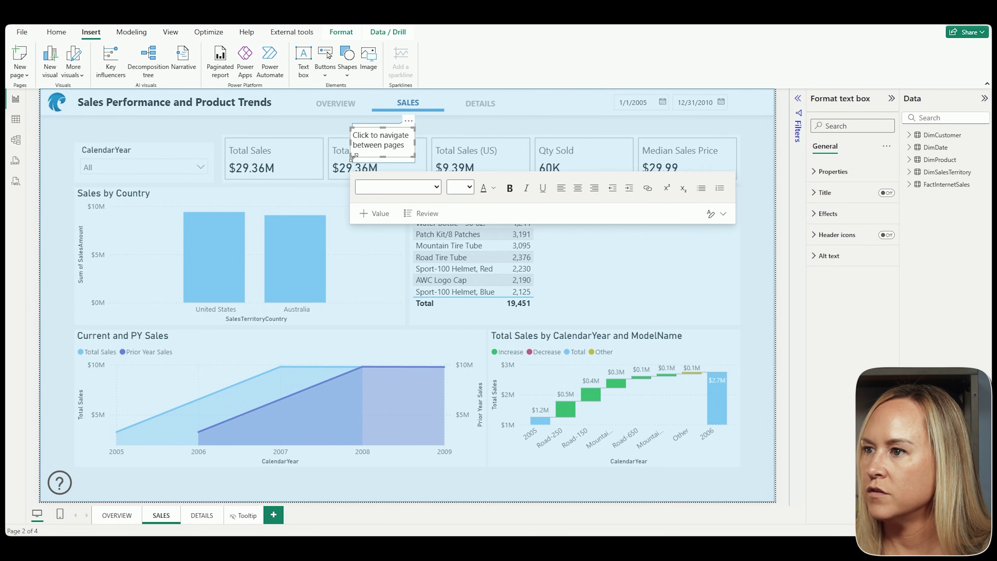
pyautogui.moveTo(352, 156); pyautogui.dragTo(387, 126)
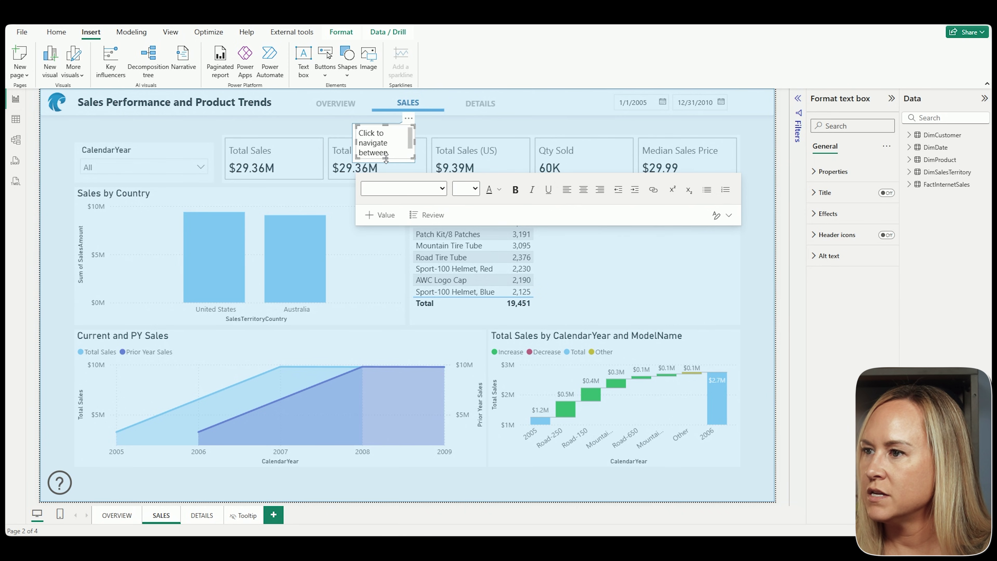
pyautogui.moveTo(384, 160); pyautogui.dragTo(382, 162)
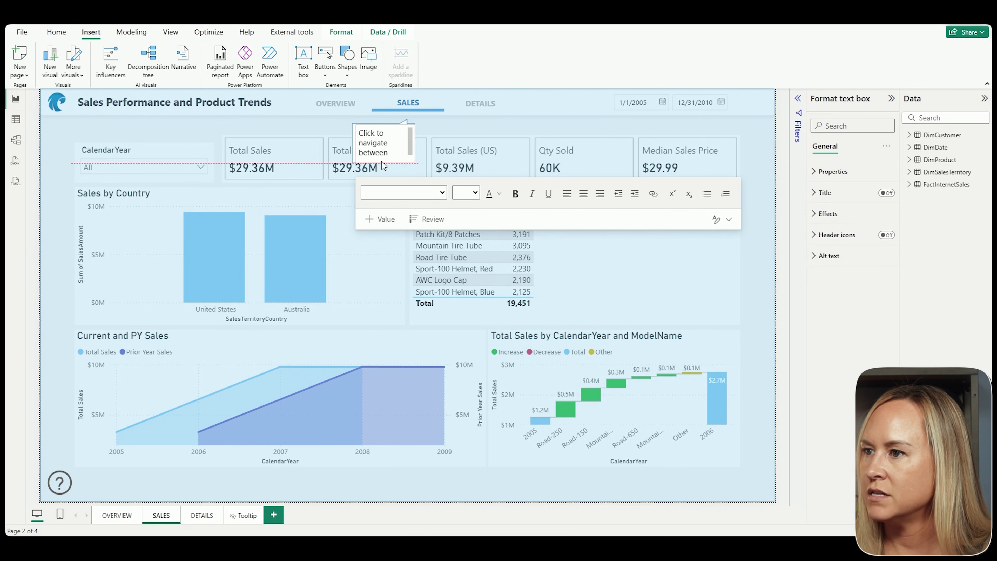
pyautogui.click(352, 154)
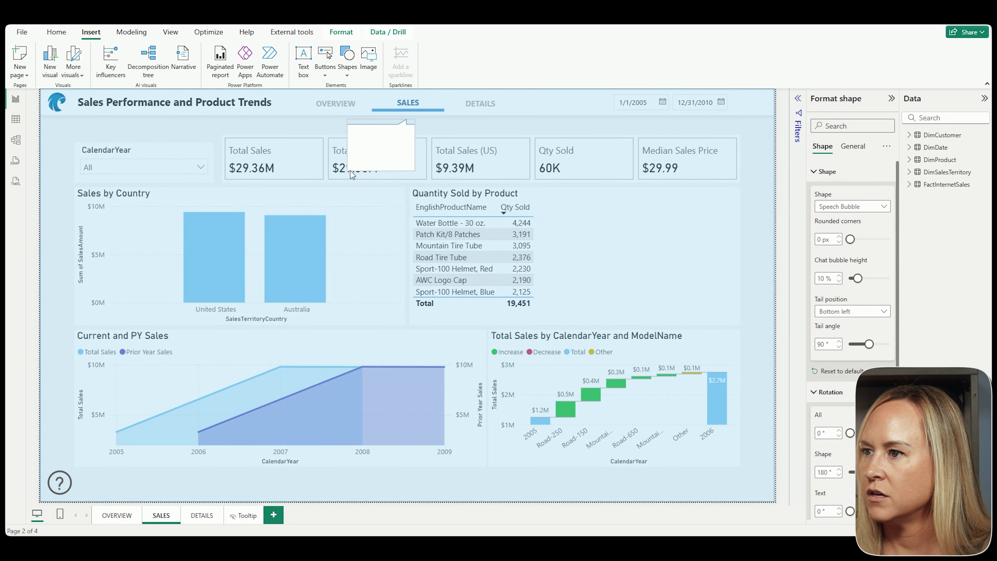
pyautogui.click(430, 129)
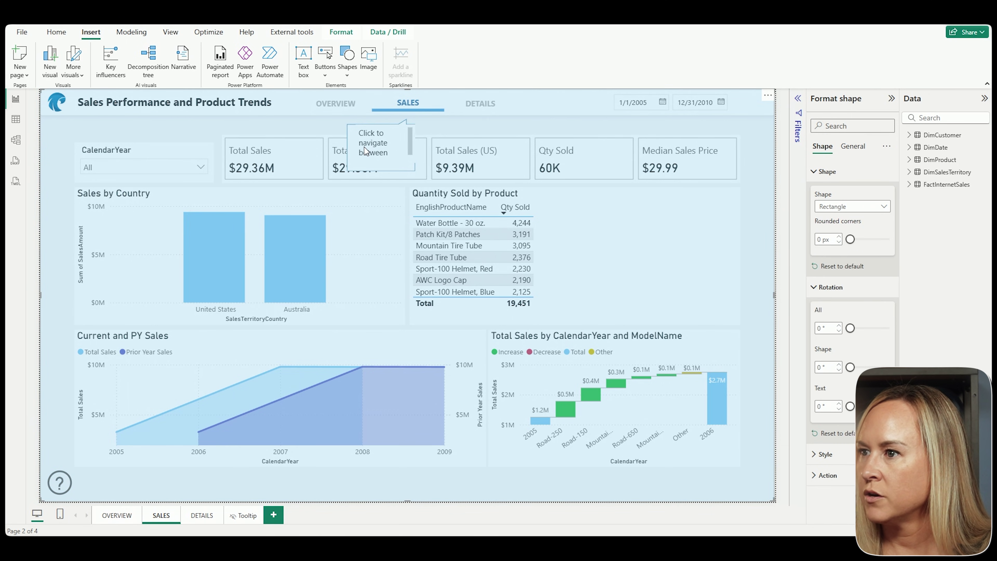
# Open the Selection pane and select the Text box and Shape layers.
pyautogui.click(170, 33)
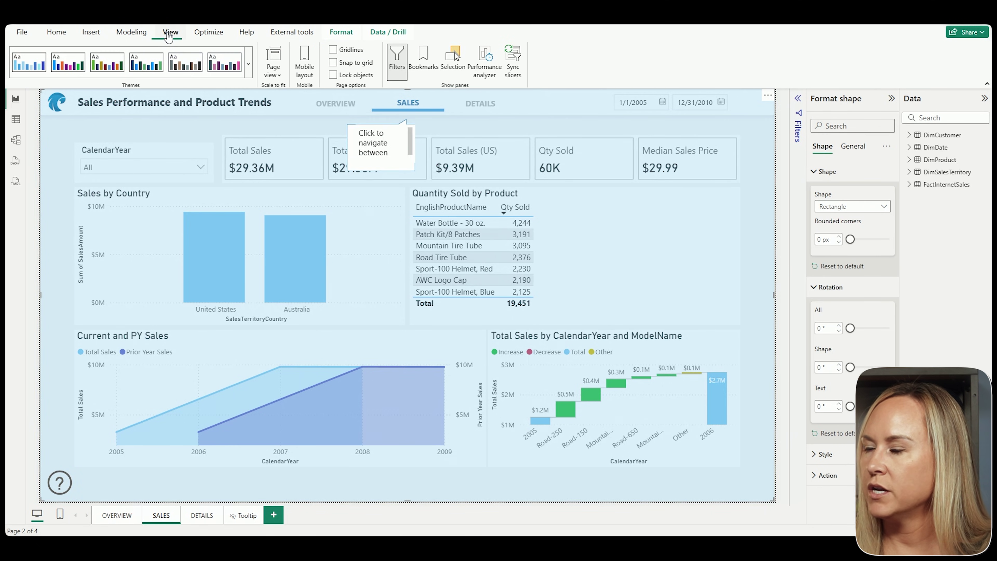
pyautogui.click(451, 65)
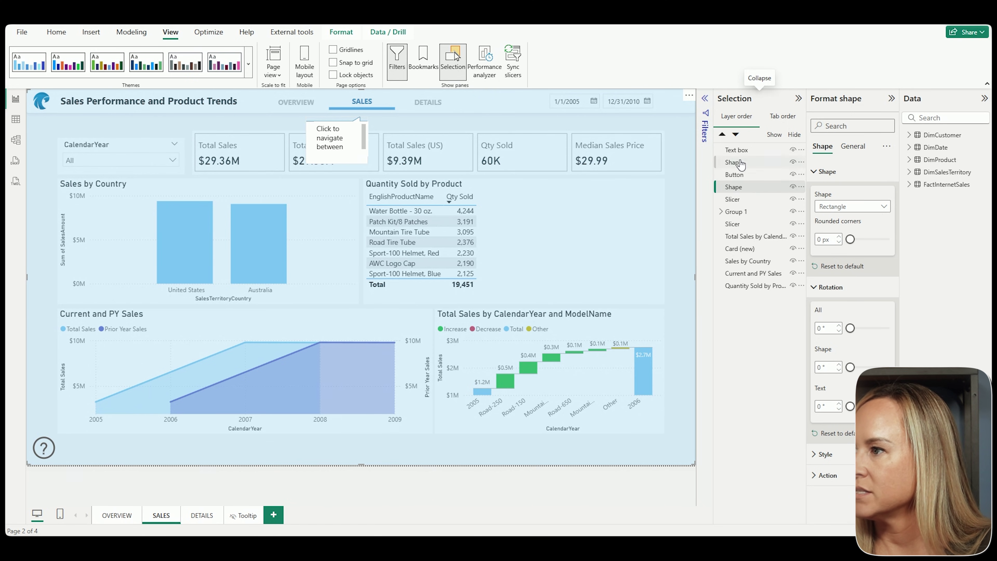
pyautogui.click(736, 150)
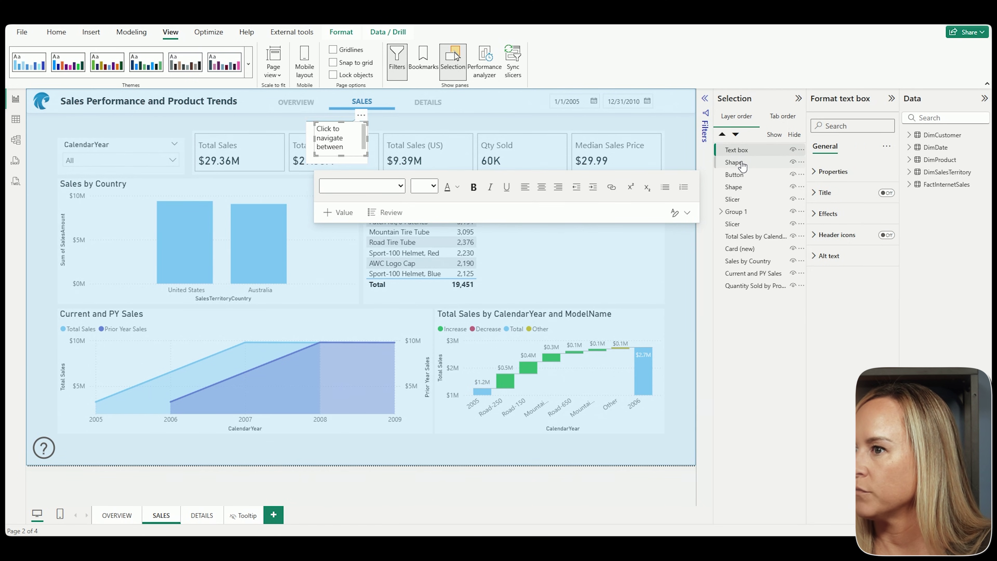
pyautogui.click(740, 164)
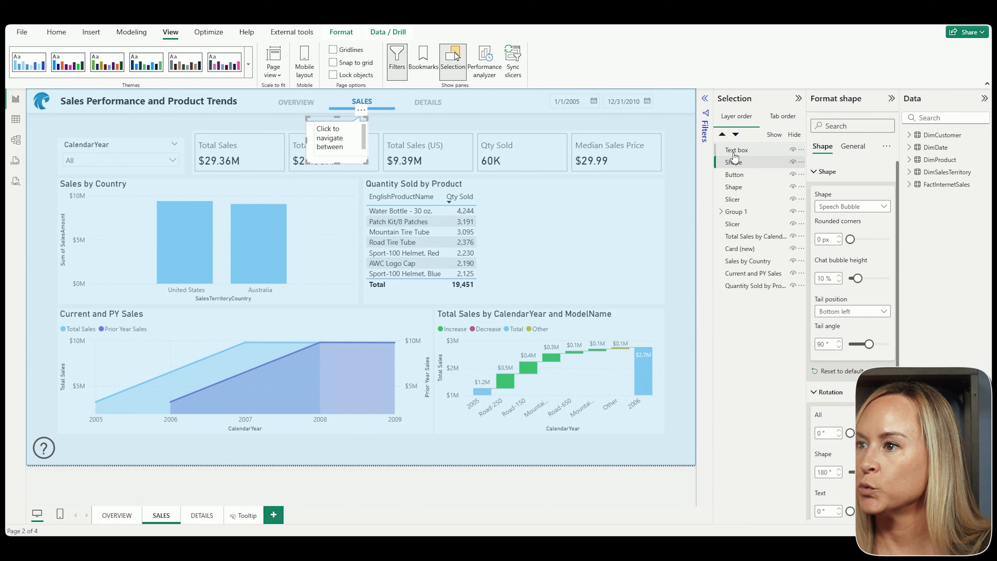
# Fit the callout text onto two lines and group the text box with the speech bubble.
pyautogui.click(322, 162)
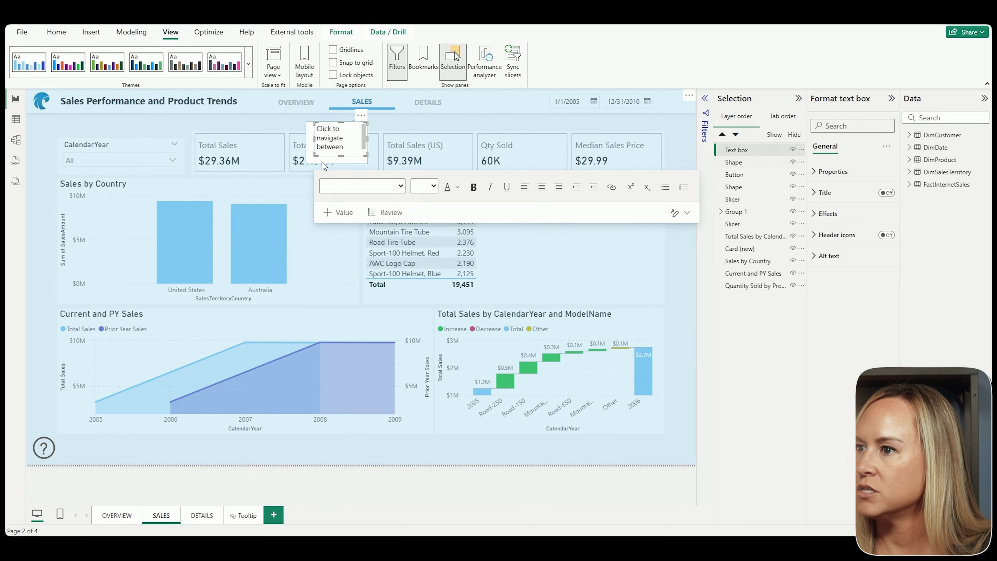
pyautogui.moveTo(308, 151); pyautogui.dragTo(307, 162)
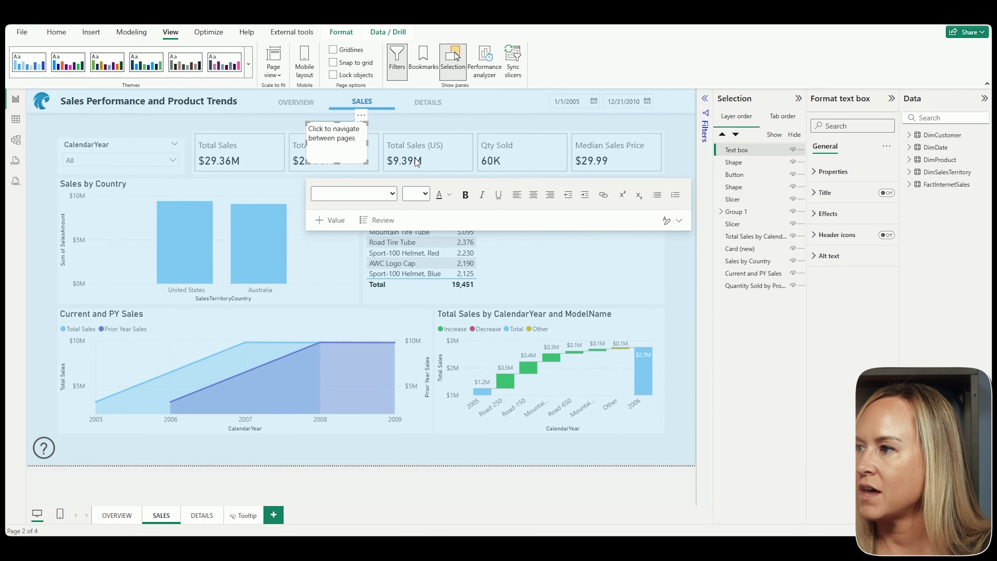
pyautogui.click(720, 151)
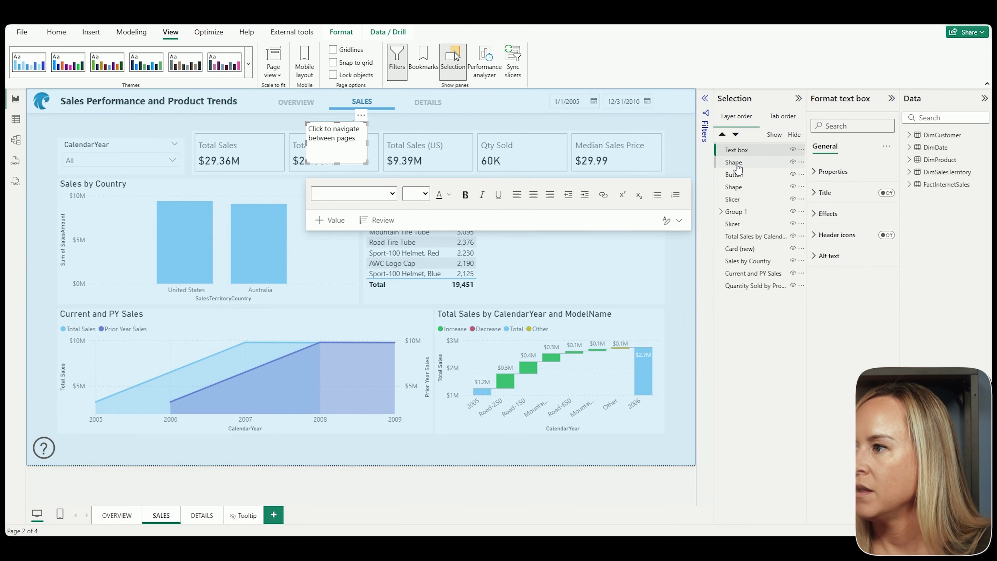
pyautogui.keyDown('ctrl'); pyautogui.click(733, 162); pyautogui.keyUp('ctrl')
pyautogui.rightClick(739, 168)
pyautogui.moveTo(749, 172)
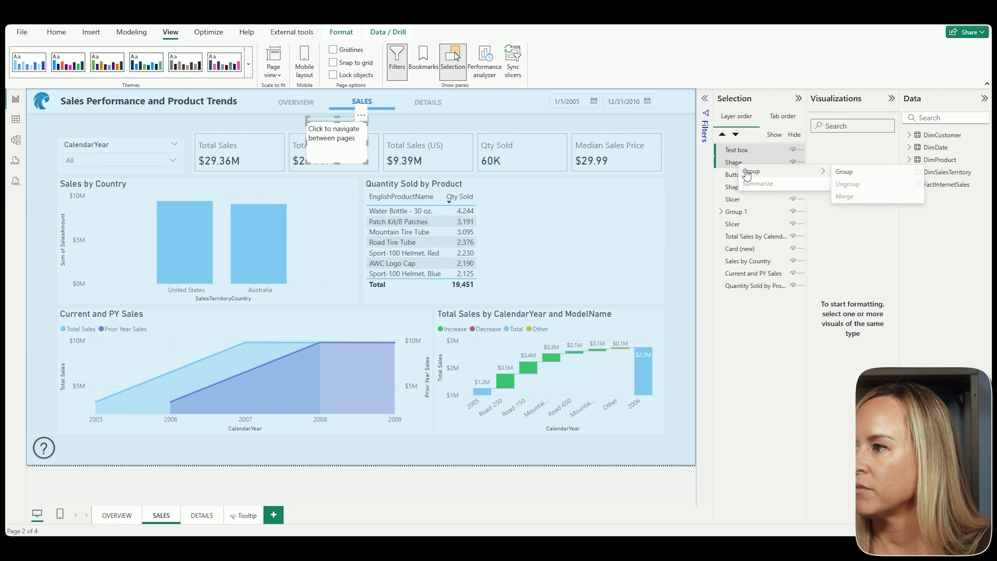
pyautogui.click(843, 173)
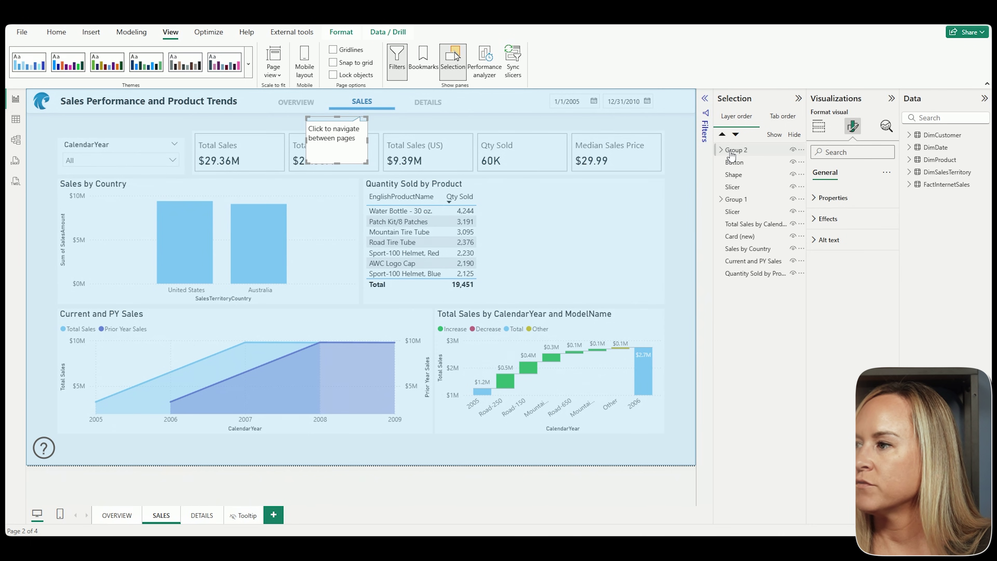
# Rename the new group to 'Page Callout'.
pyautogui.doubleClick(743, 150)
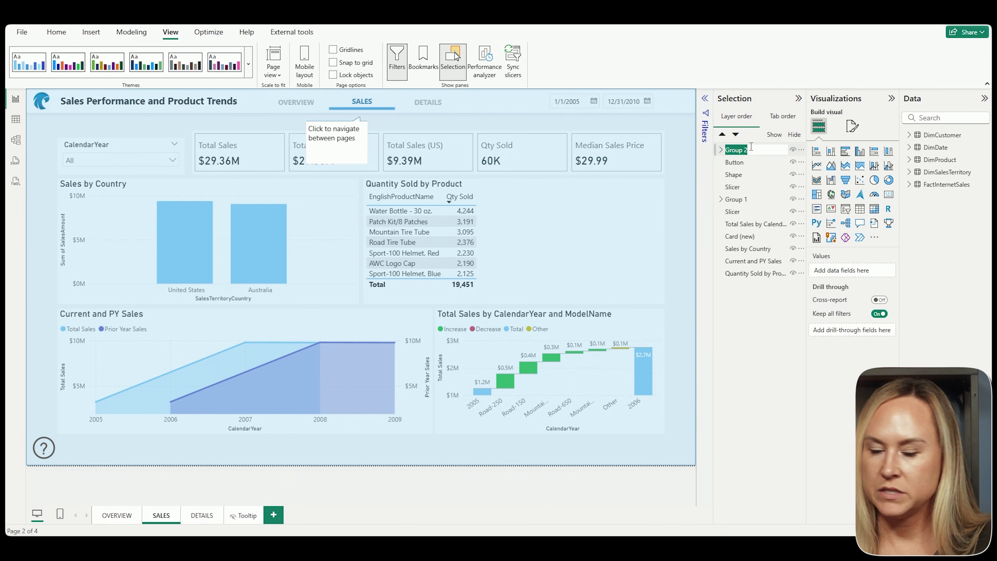
pyautogui.write('PA')
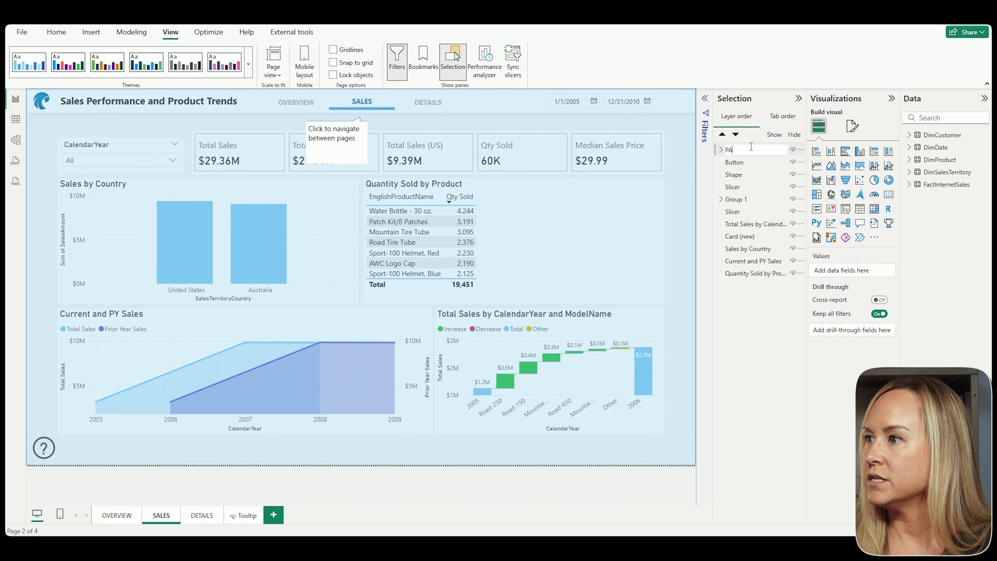
pyautogui.write('ge Callout')
pyautogui.press('Return')
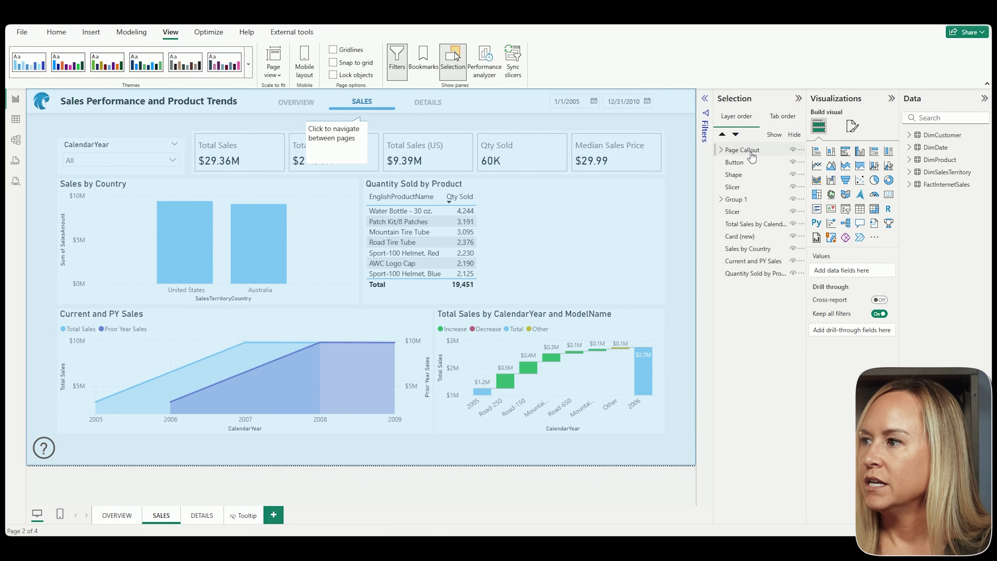
# Paste a copy of the Page Callout beside the date range and change its text to 'Select date range'.
pyautogui.click(765, 151)
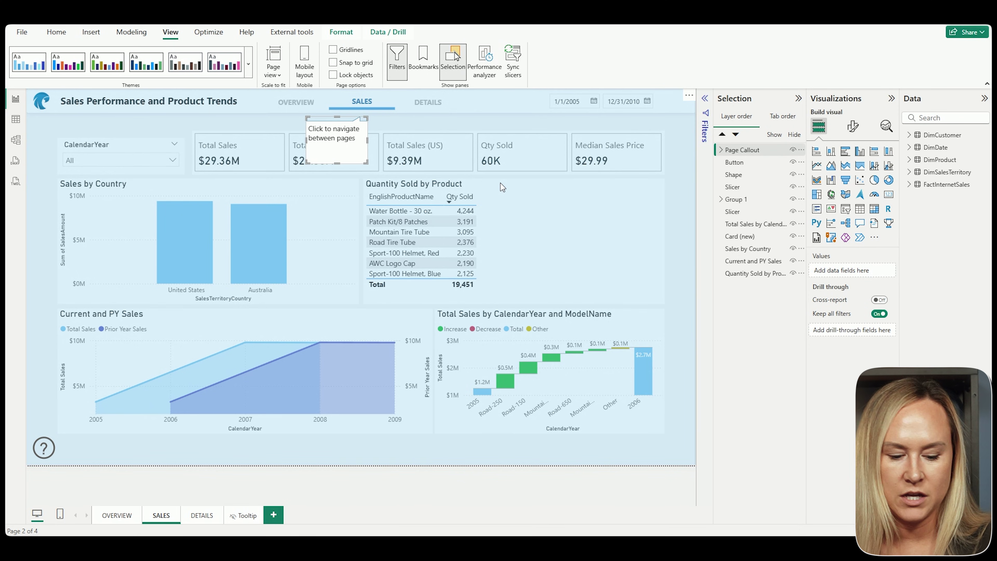
pyautogui.hotkey('ctrl', 'v')
pyautogui.moveTo(372, 174); pyautogui.dragTo(350, 163)
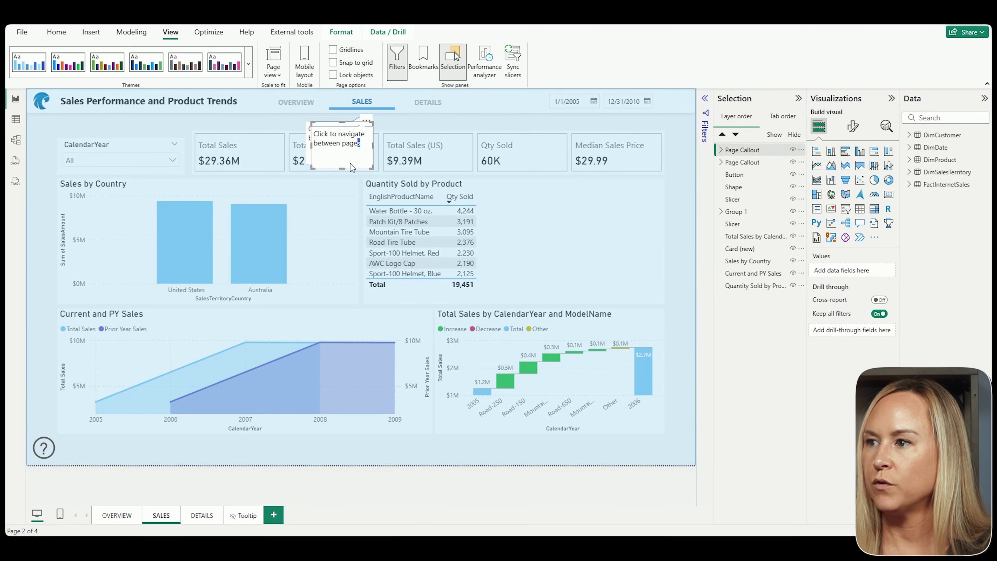
pyautogui.moveTo(368, 125); pyautogui.dragTo(614, 117)
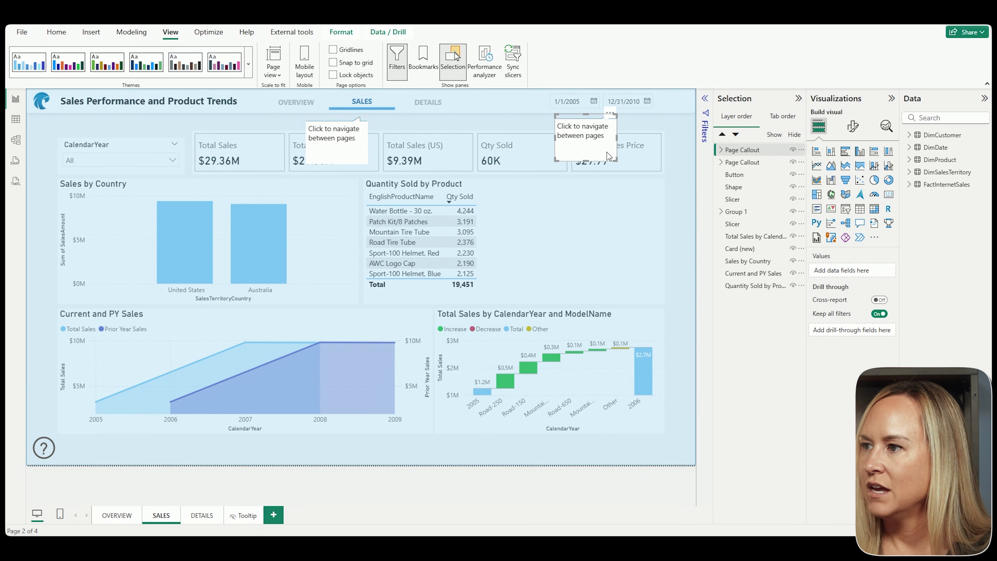
pyautogui.click(592, 133)
pyautogui.hotkey('ctrl', 'a')
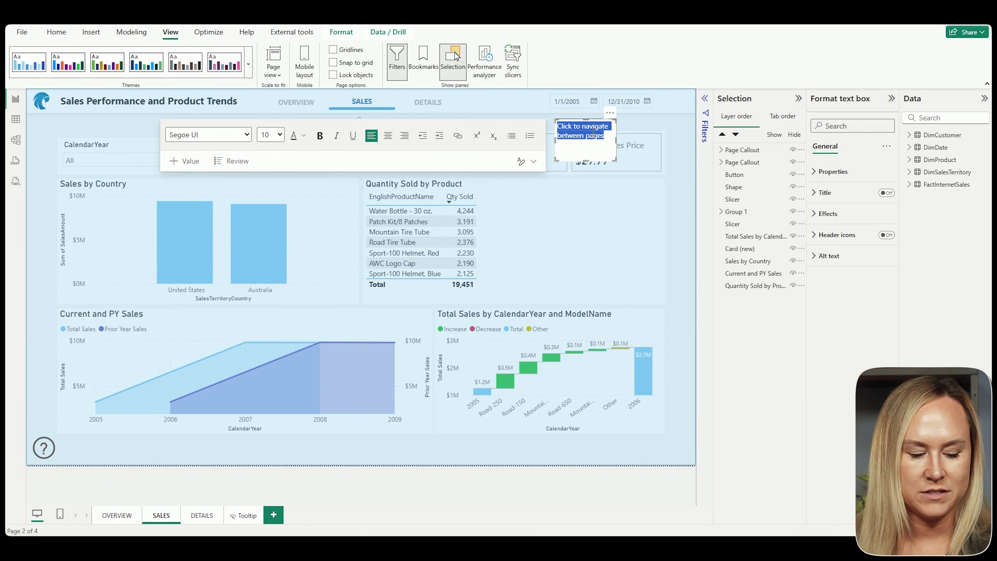
pyautogui.write('Select dat')
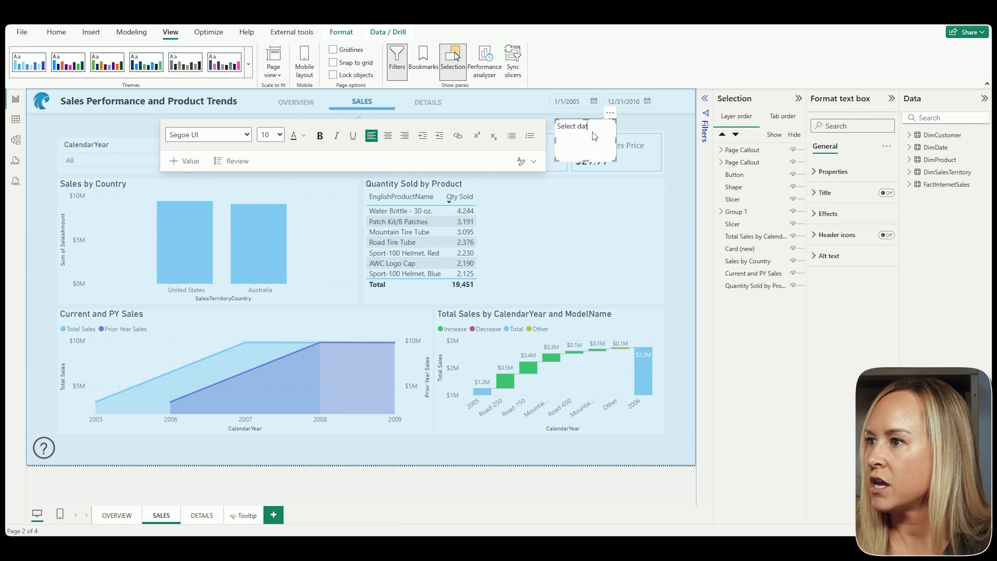
pyautogui.write('e range')
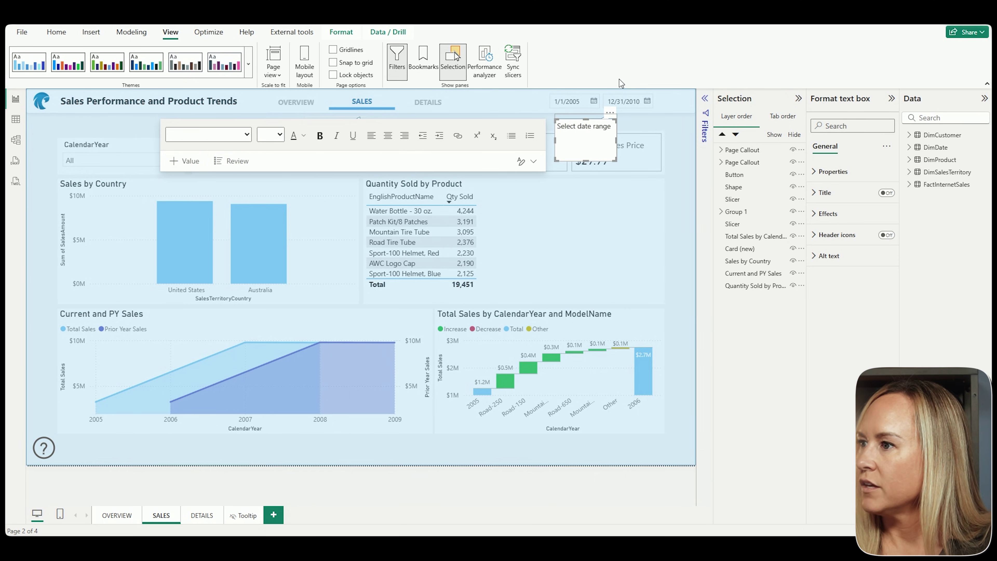
pyautogui.click(747, 164)
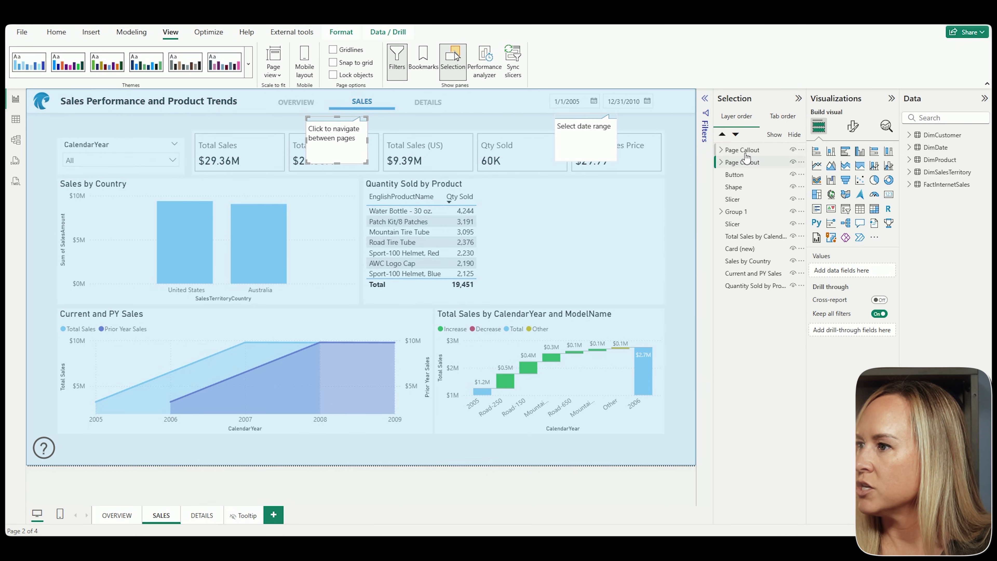
# Rename the new callout's layer to 'Date Callout' in the Selection pane.
pyautogui.click(745, 151)
pyautogui.doubleClick(745, 149)
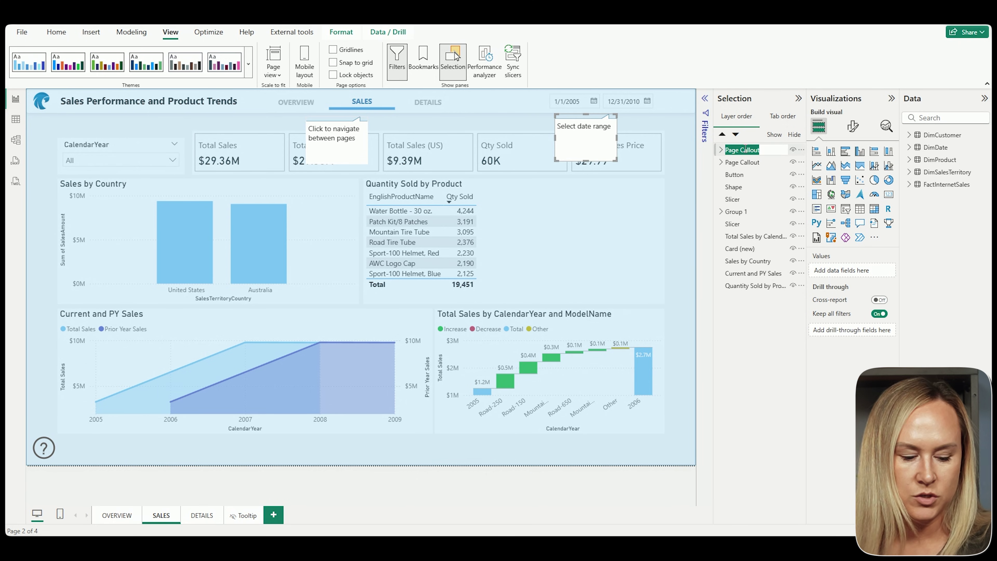
pyautogui.write('Date Ca')
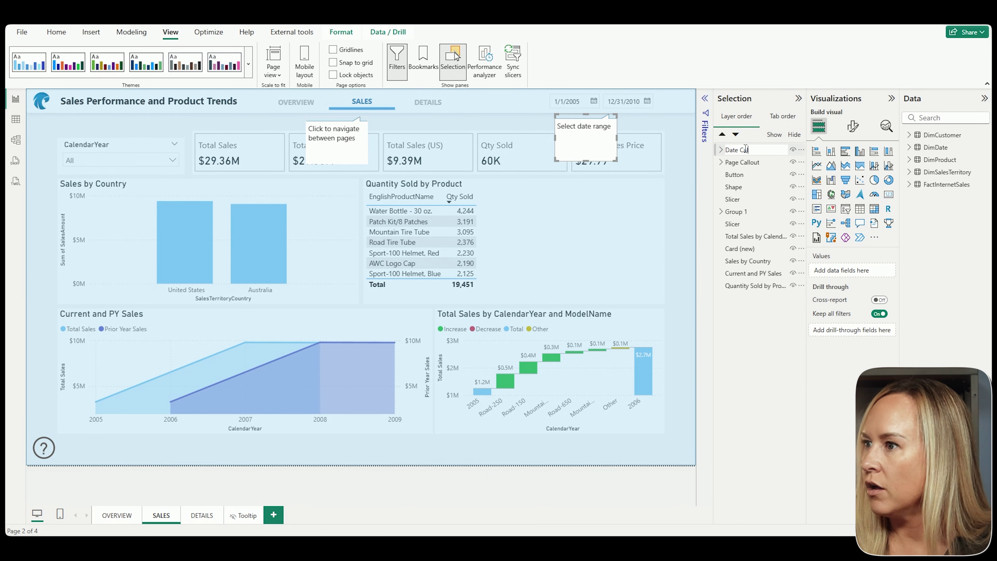
pyautogui.write('llout')
pyautogui.press('Return')
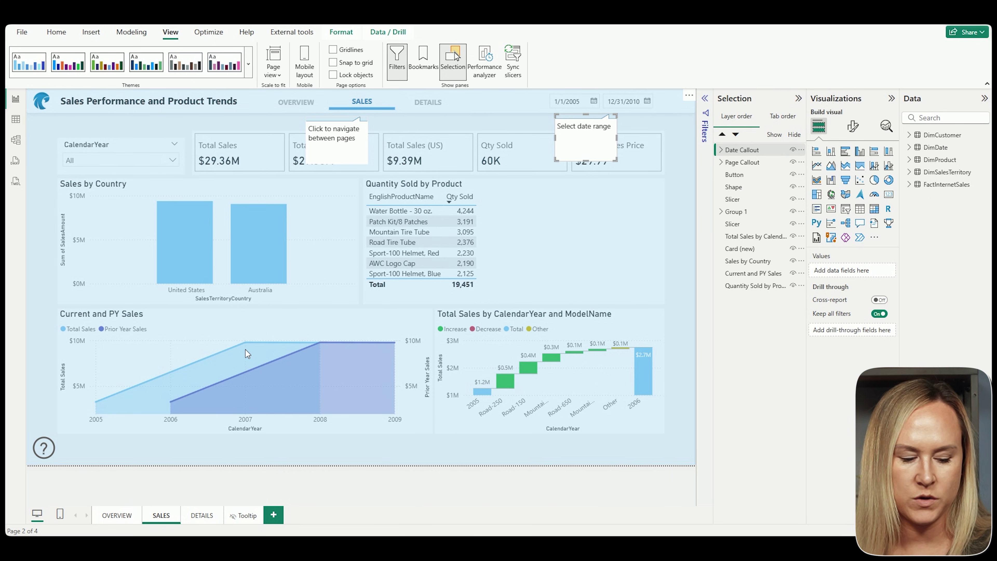
# Paste a callout onto the Current and PY Sales chart reading 'Hover over year to see monthly sales breakdown'.
pyautogui.hotkey('ctrl', 'v')
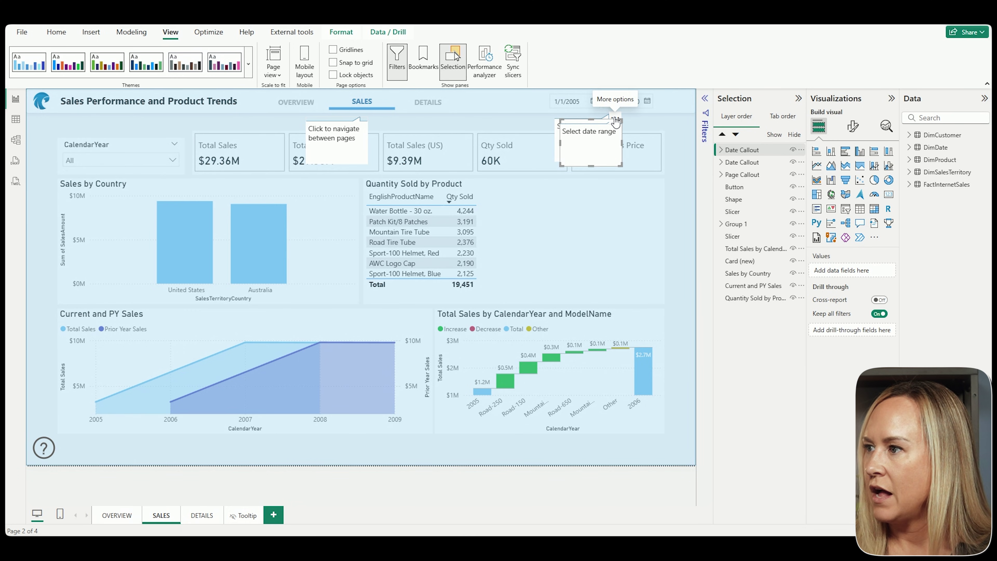
pyautogui.moveTo(612, 123); pyautogui.dragTo(245, 351)
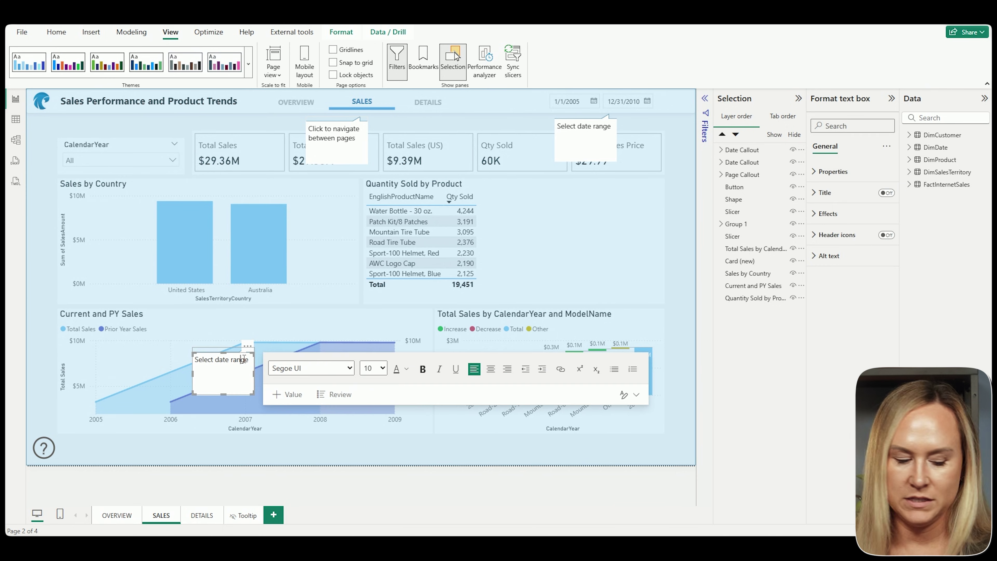
pyautogui.hotkey('ctrl', 'a')
pyautogui.write('How')
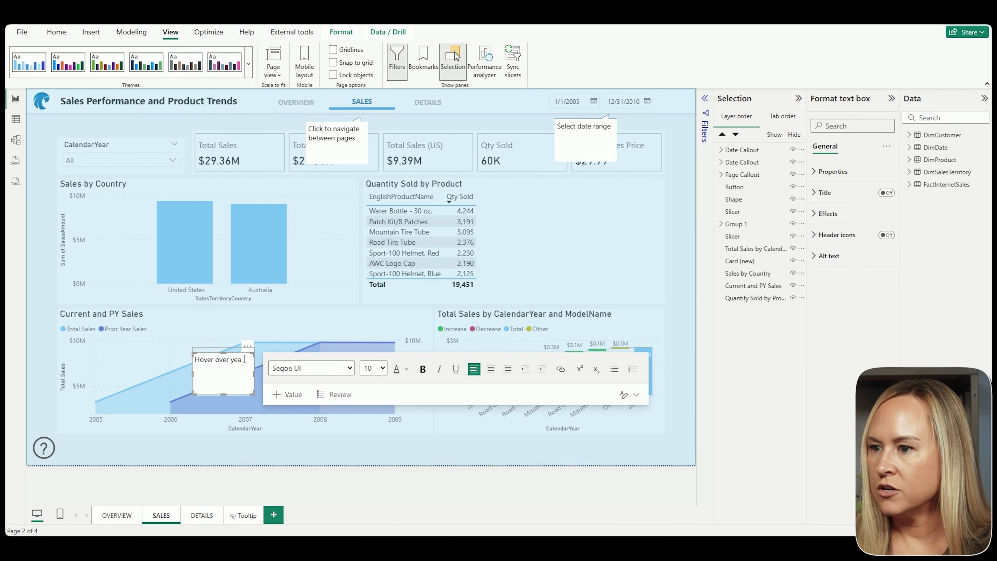
pyautogui.write('er over year to see month br')
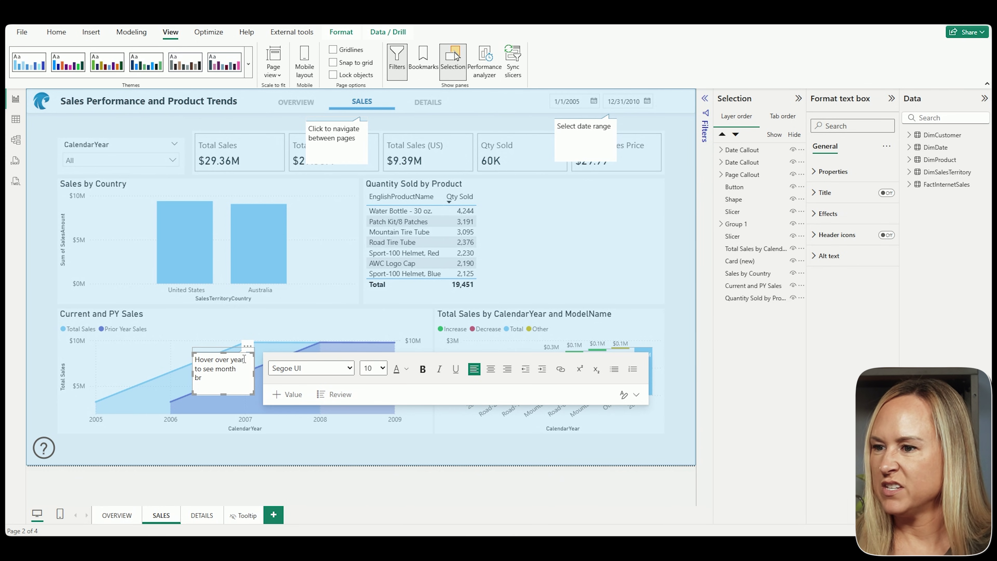
pyautogui.press('BackSpace')
pyautogui.press('BackSpace')
pyautogui.press('BackSpace')
pyautogui.write('ly sales breakdown')
pyautogui.click(743, 162)
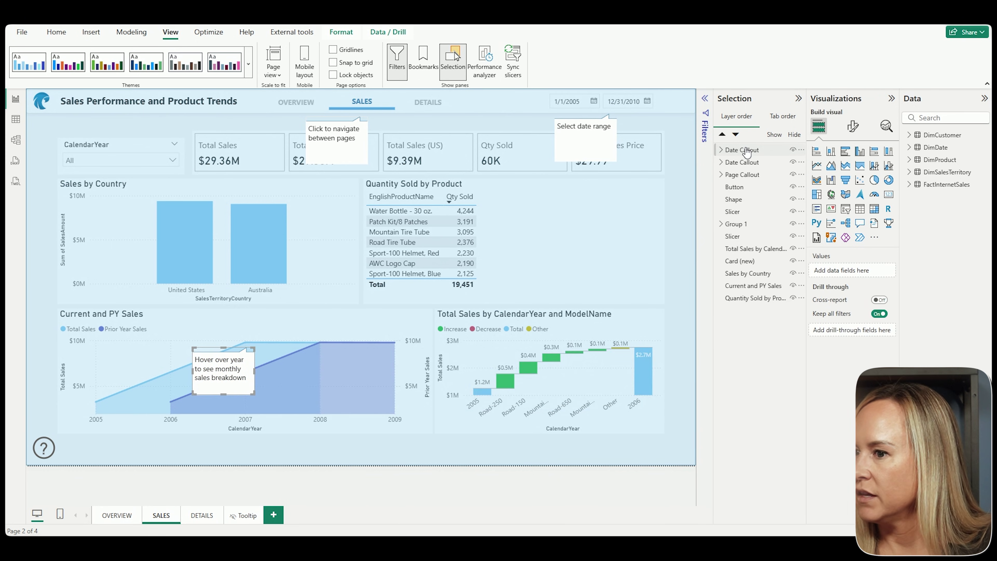
# Rename the chart callout's layer to 'Tooltip Callout'.
pyautogui.doubleClick(746, 150)
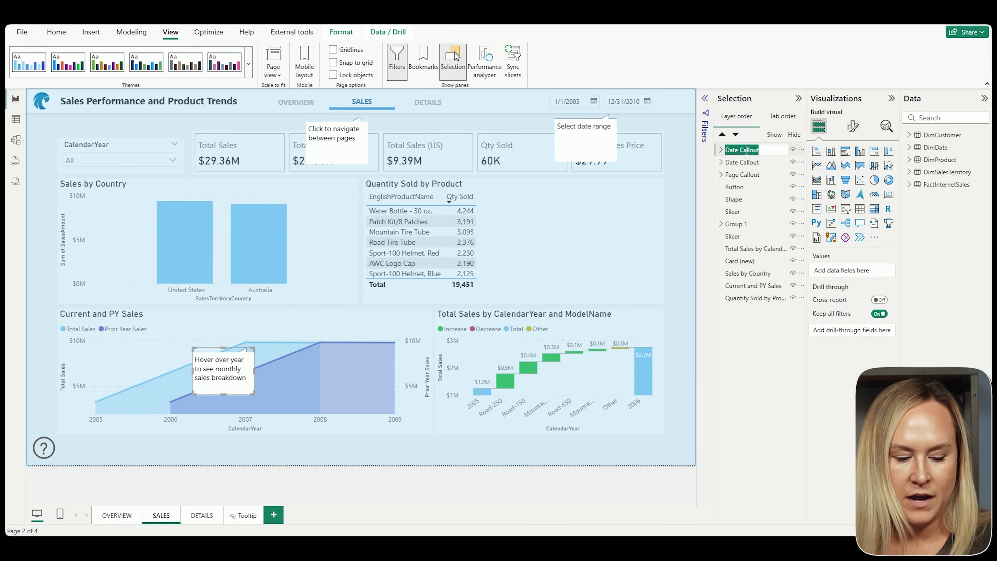
pyautogui.write('Tooltip Callo')
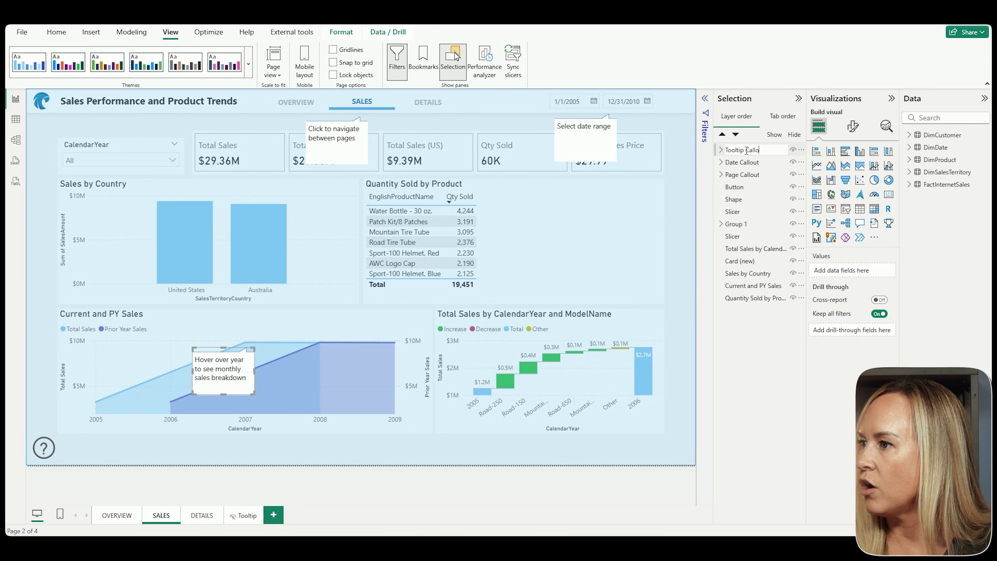
pyautogui.press('Return')
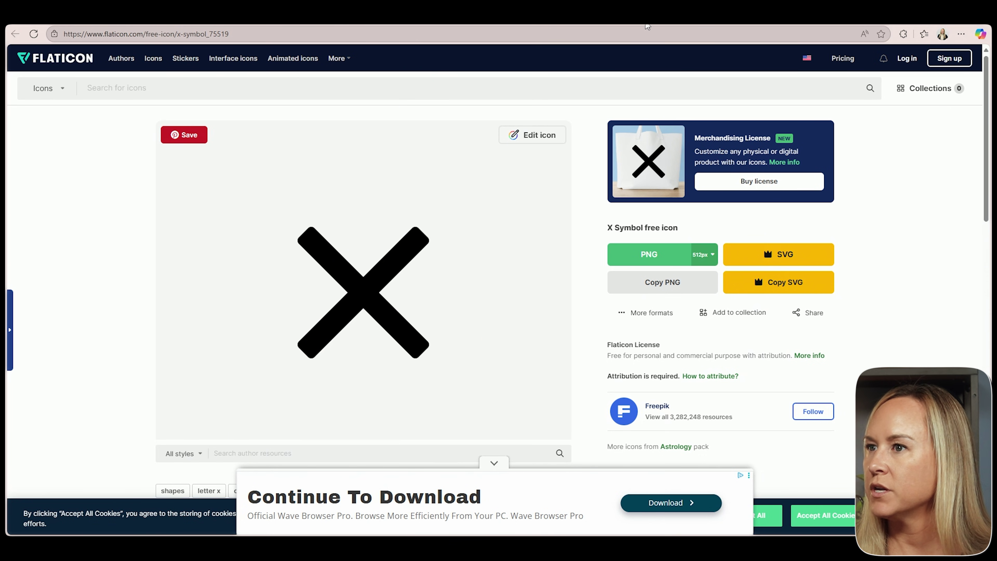
# Restore the Edge window to a smaller size and return to the Power BI report.
pyautogui.doubleClick(647, 27)
pyautogui.click(454, 55)
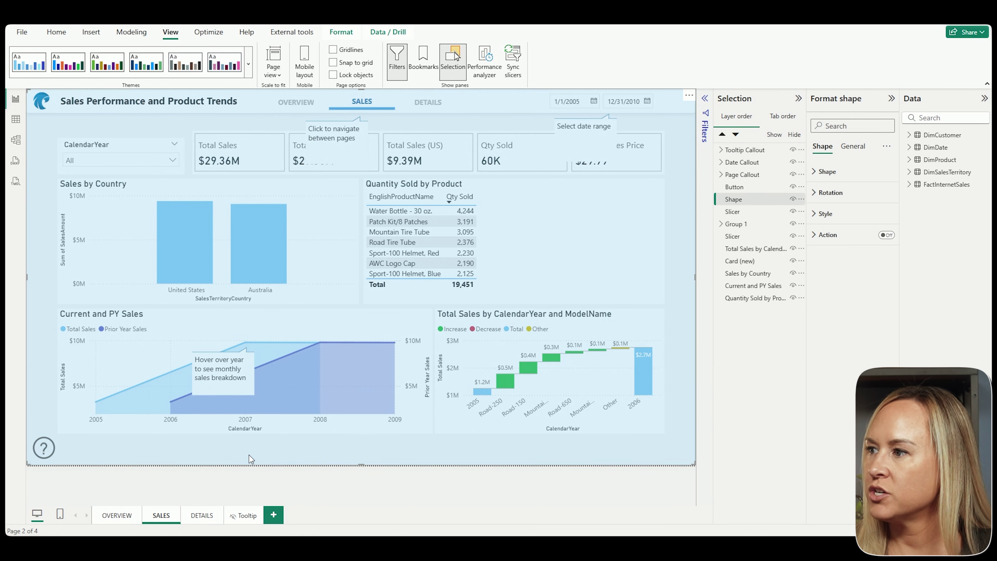
# Insert the x-symbol image from Downloads and shrink it into a small icon at the page's top-right corner.
pyautogui.click(246, 475)
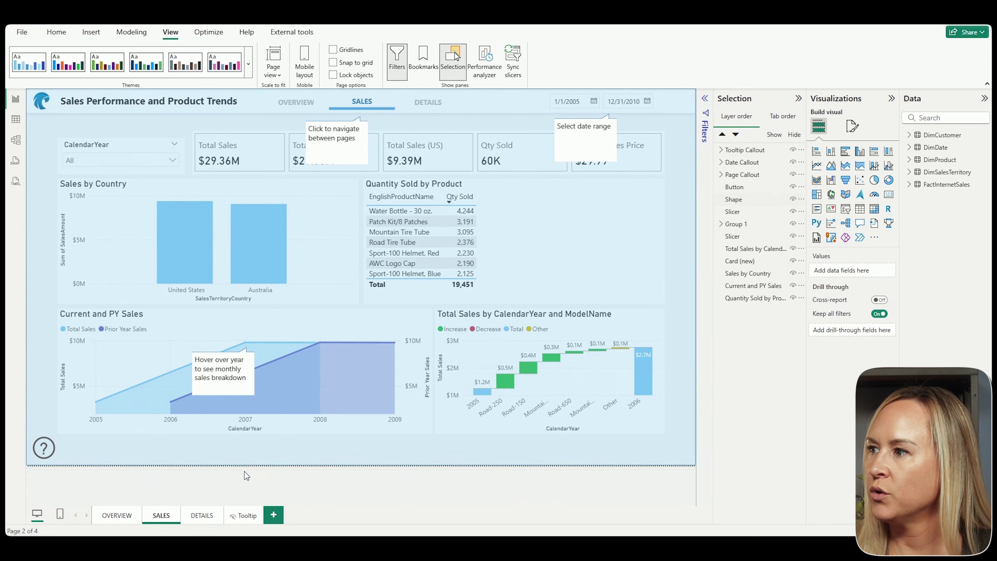
pyautogui.click(90, 35)
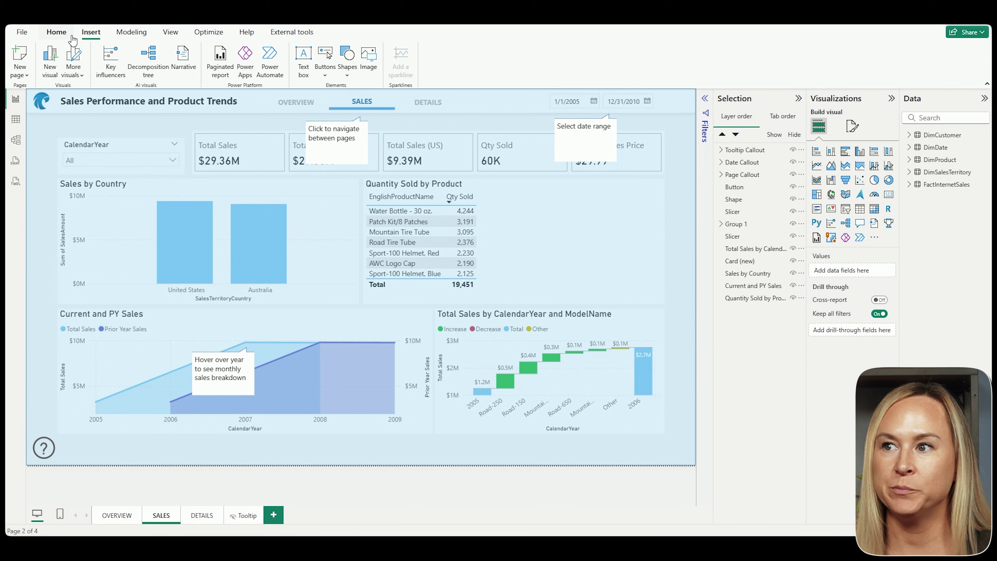
pyautogui.click(369, 63)
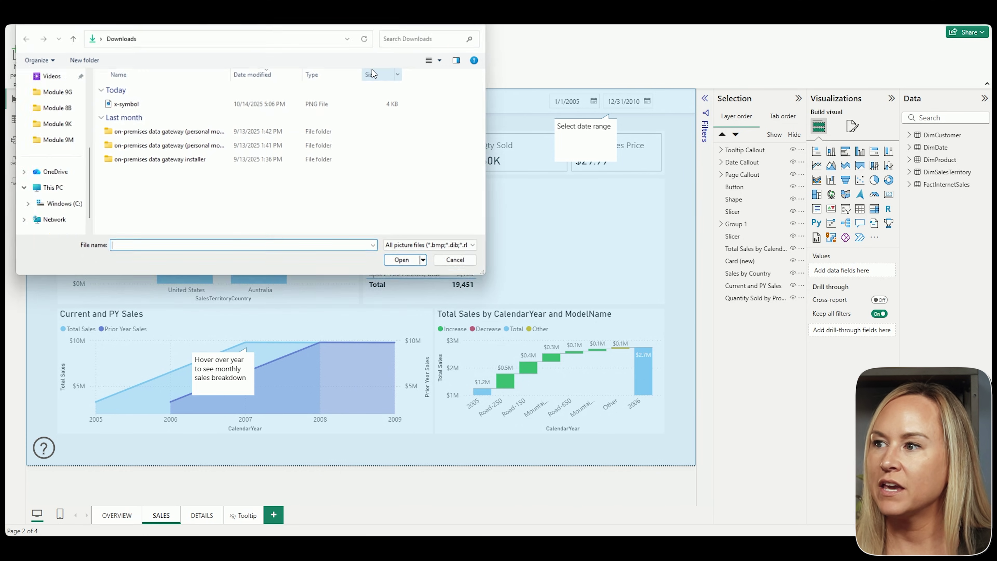
pyautogui.click(137, 104)
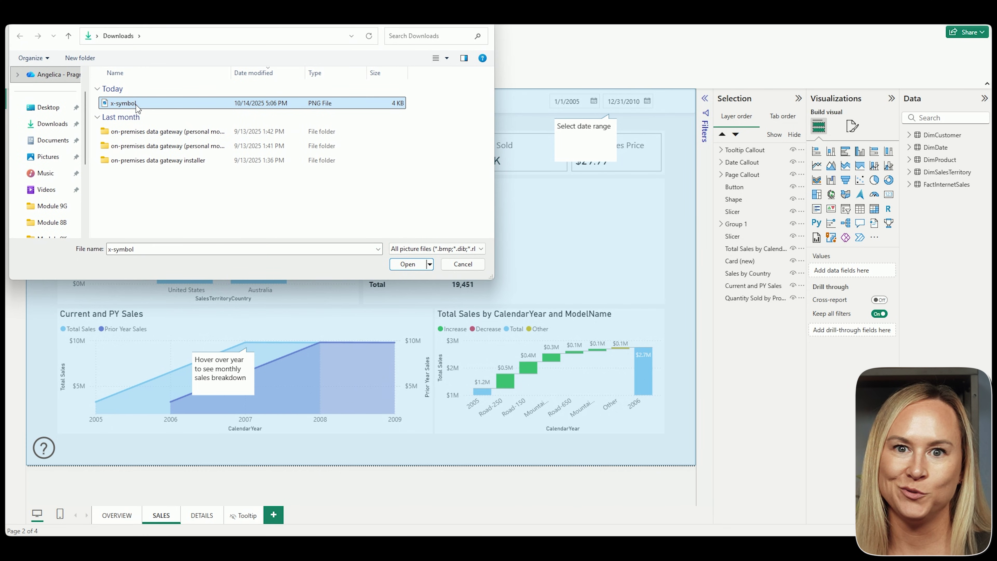
pyautogui.click(408, 264)
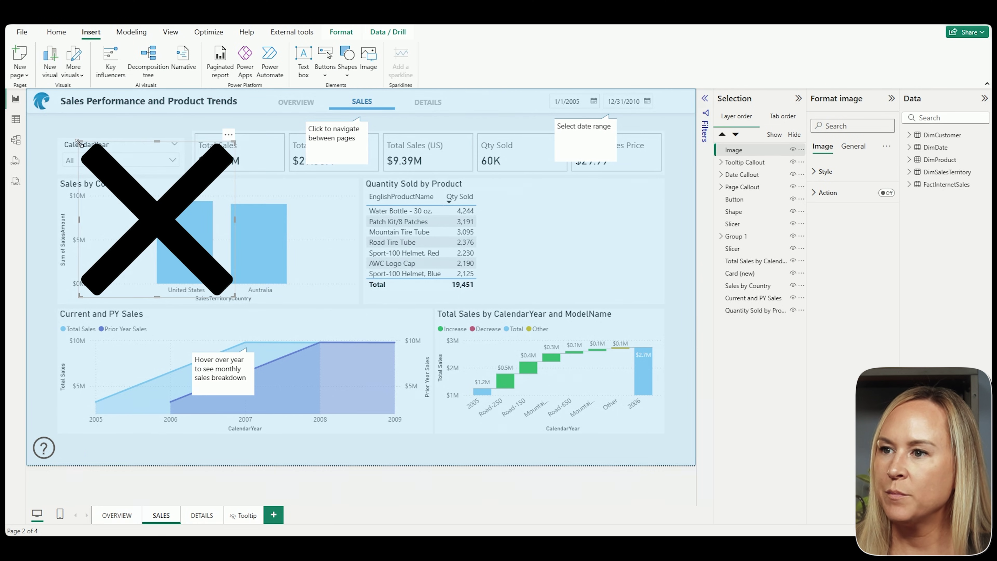
pyautogui.moveTo(142, 212); pyautogui.dragTo(686, 111)
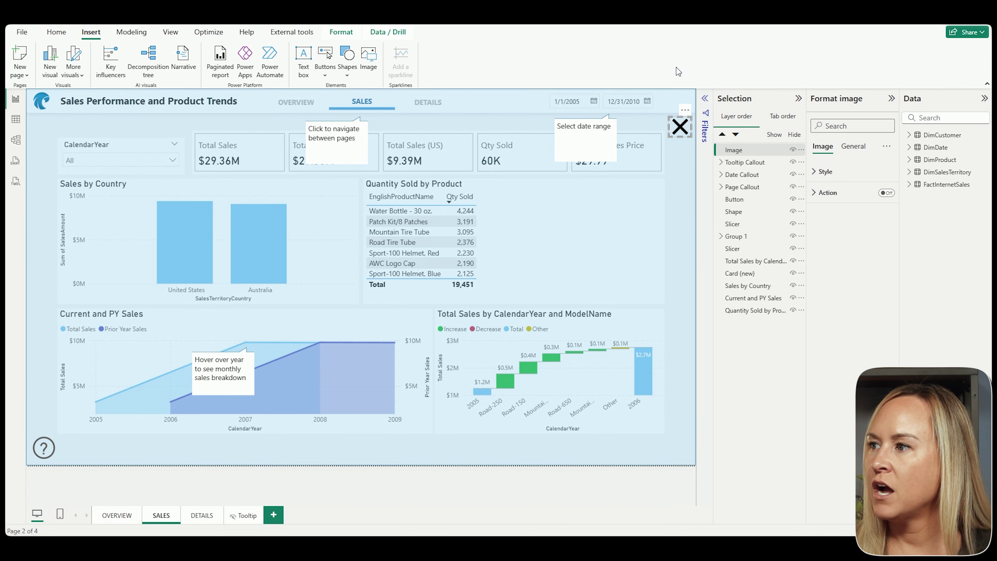
# Select the page-wide background shape and show the Bookmarks pane.
pyautogui.click(666, 95)
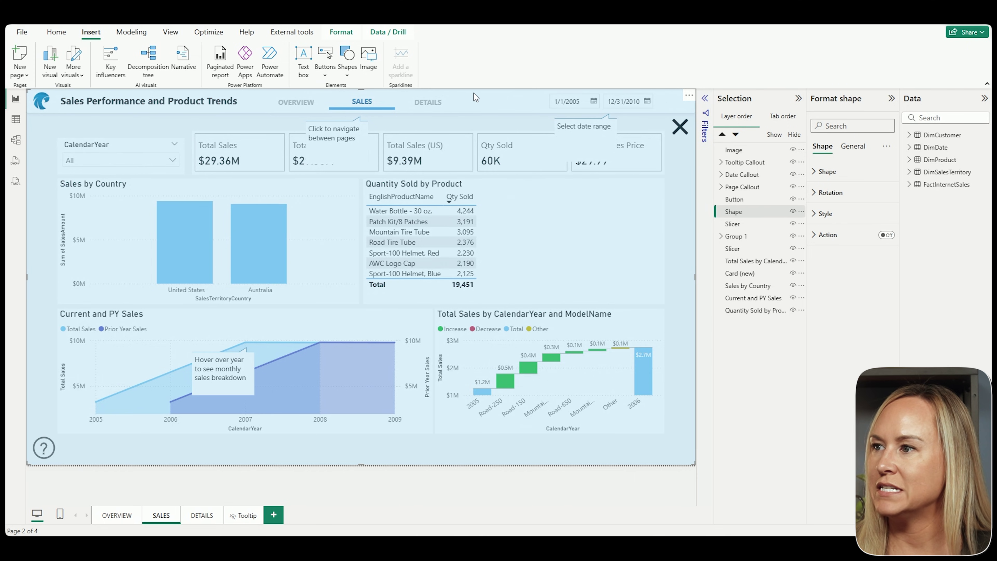
pyautogui.click(179, 35)
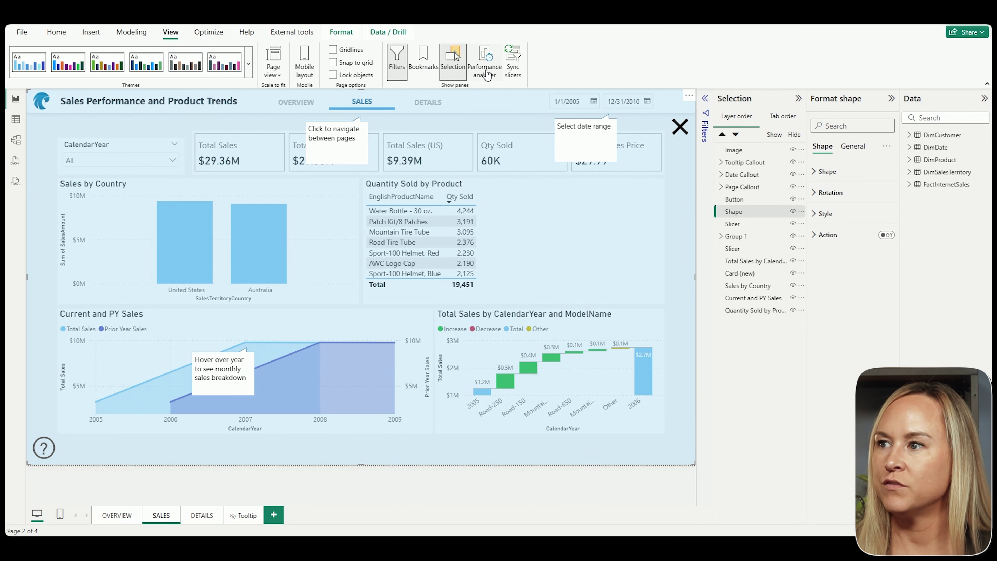
pyautogui.click(424, 69)
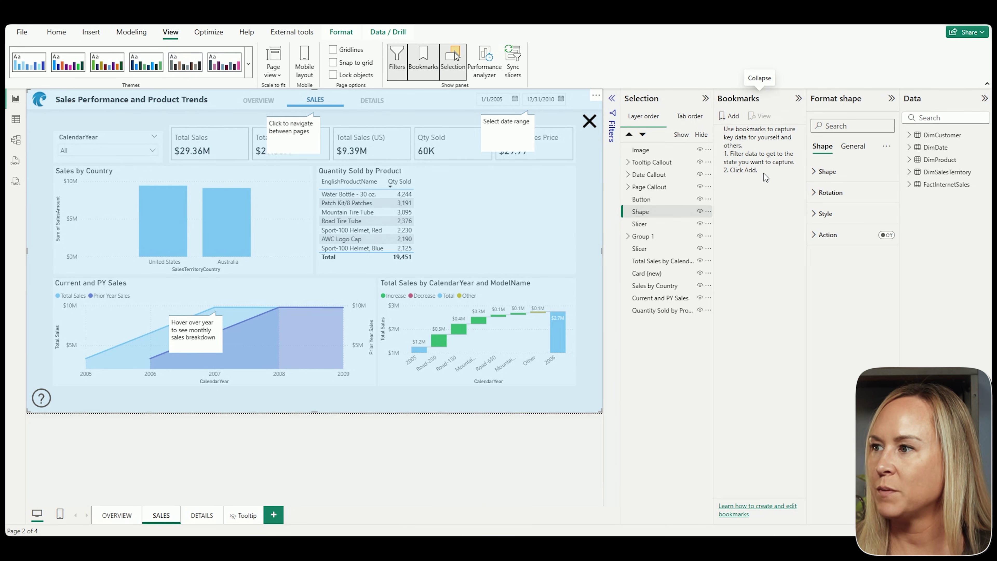
# Group the X image, three callouts and background Shape into one layer named 'Open Help Page'.
pyautogui.click(652, 150)
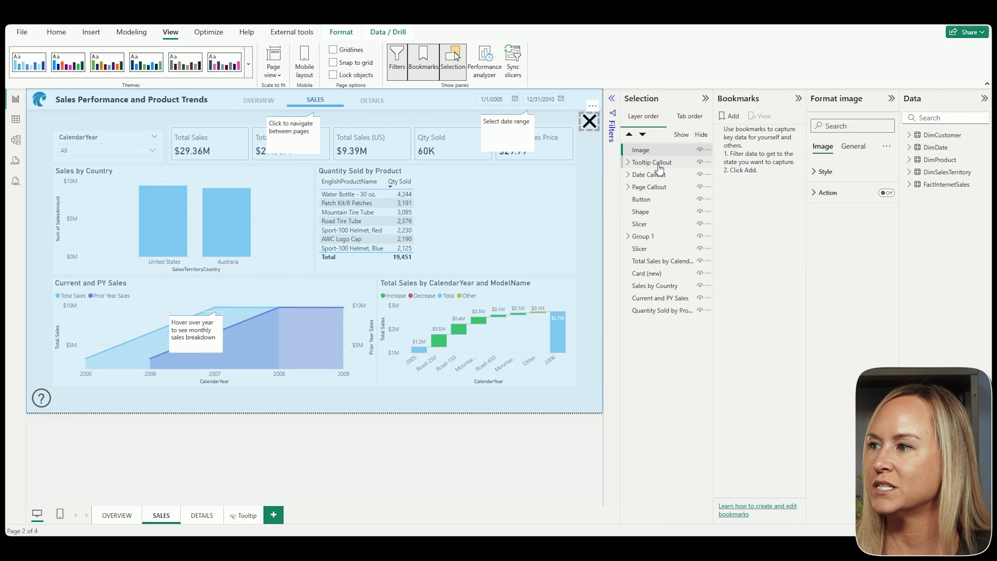
pyautogui.keyDown('ctrl'); pyautogui.click(658, 164); pyautogui.keyUp('ctrl')
pyautogui.keyDown('shift'); pyautogui.click(653, 187); pyautogui.keyUp('shift')
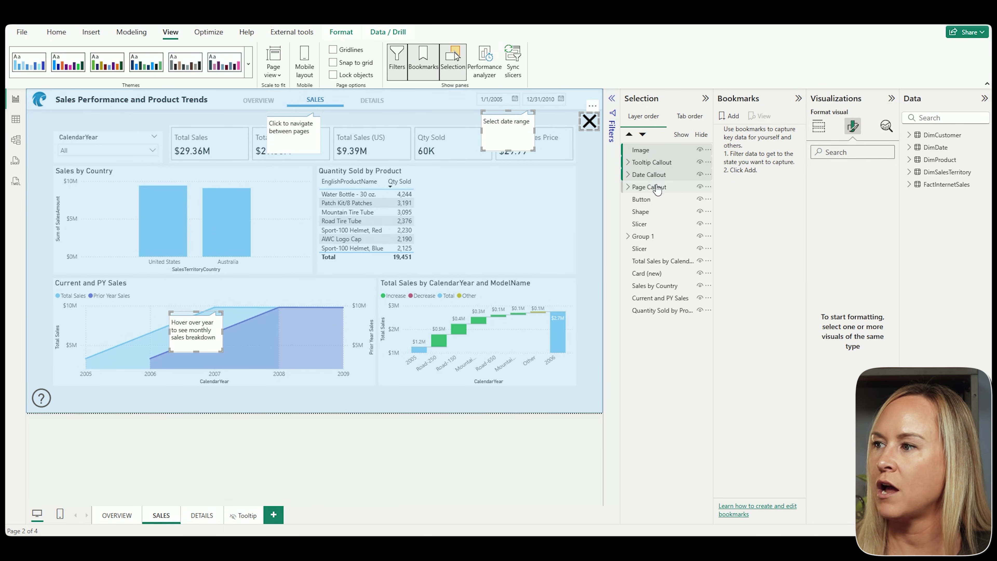
pyautogui.keyDown('ctrl'); pyautogui.click(651, 200); pyautogui.keyUp('ctrl')
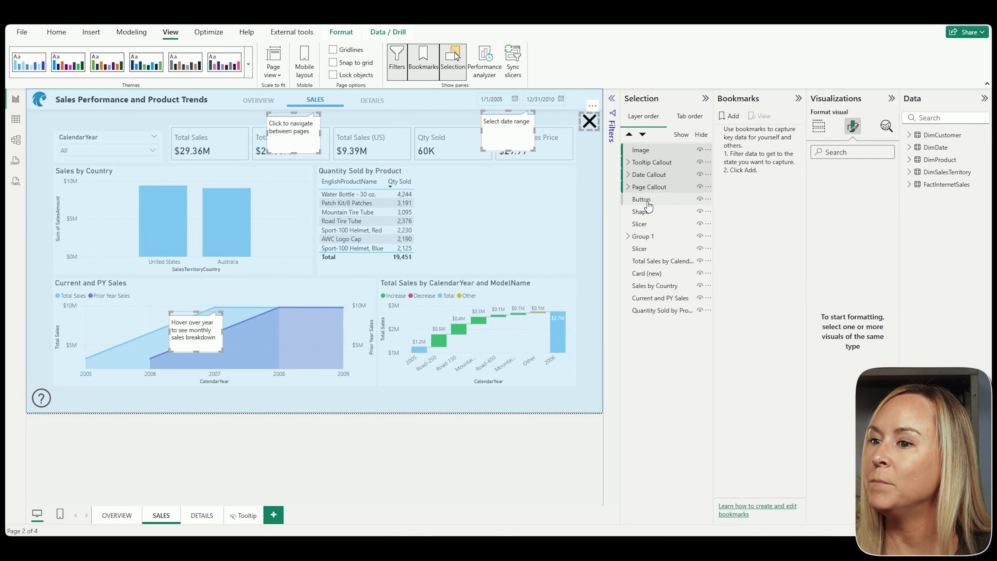
pyautogui.keyDown('ctrl'); pyautogui.click(651, 214); pyautogui.keyUp('ctrl')
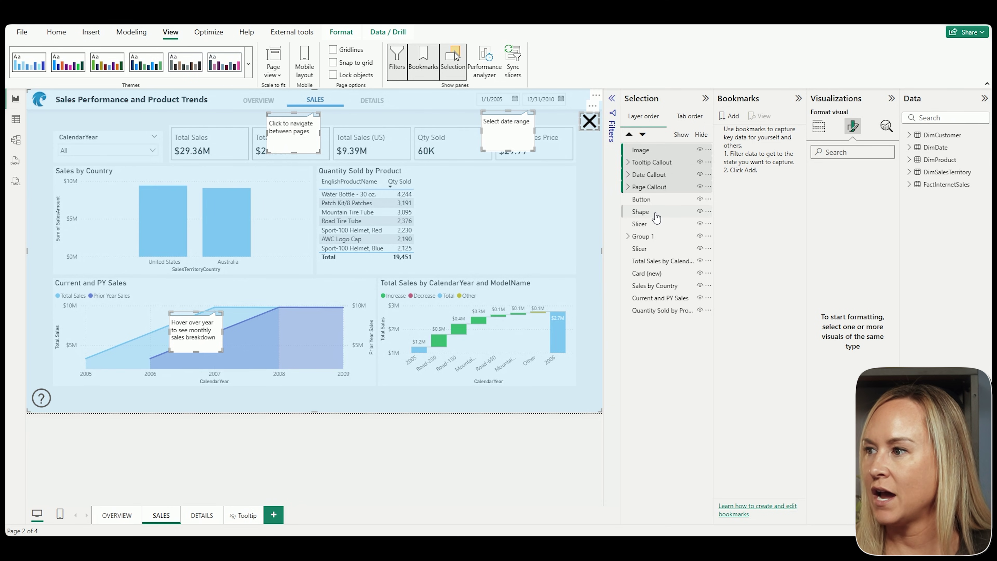
pyautogui.rightClick(656, 217)
pyautogui.moveTo(667, 219)
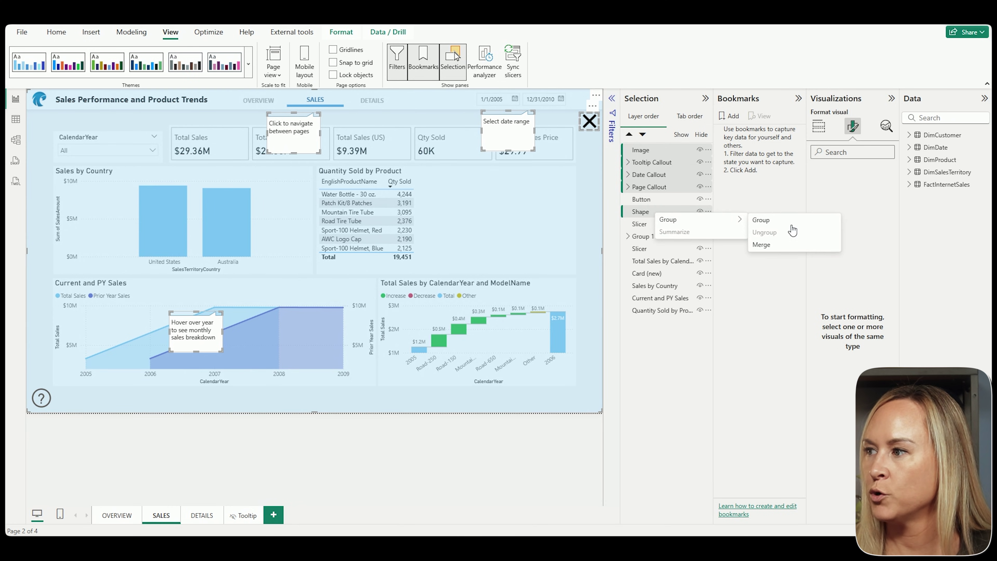
pyautogui.click(769, 219)
pyautogui.doubleClick(655, 151)
pyautogui.write('Open Help')
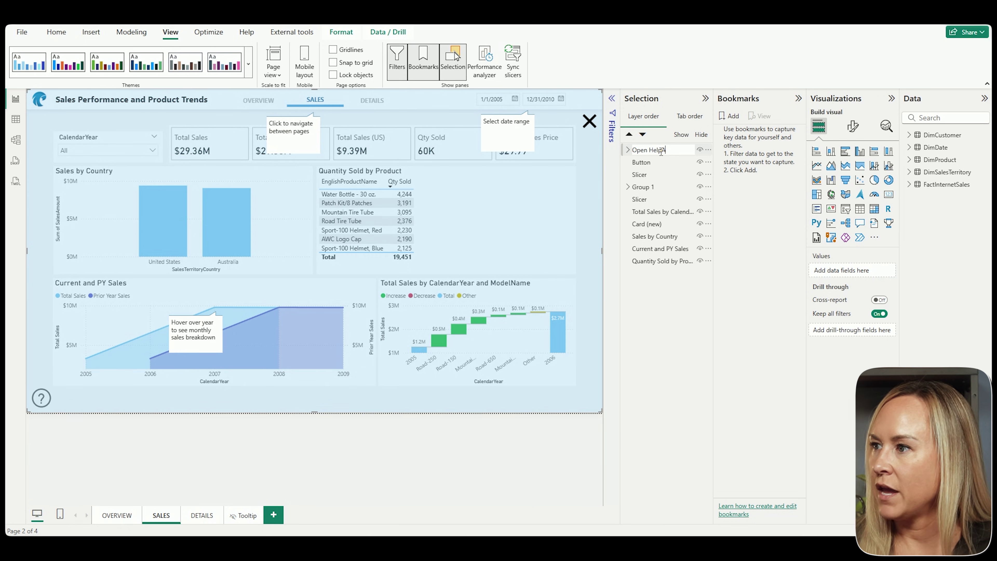
pyautogui.write(' Page')
pyautogui.press('Return')
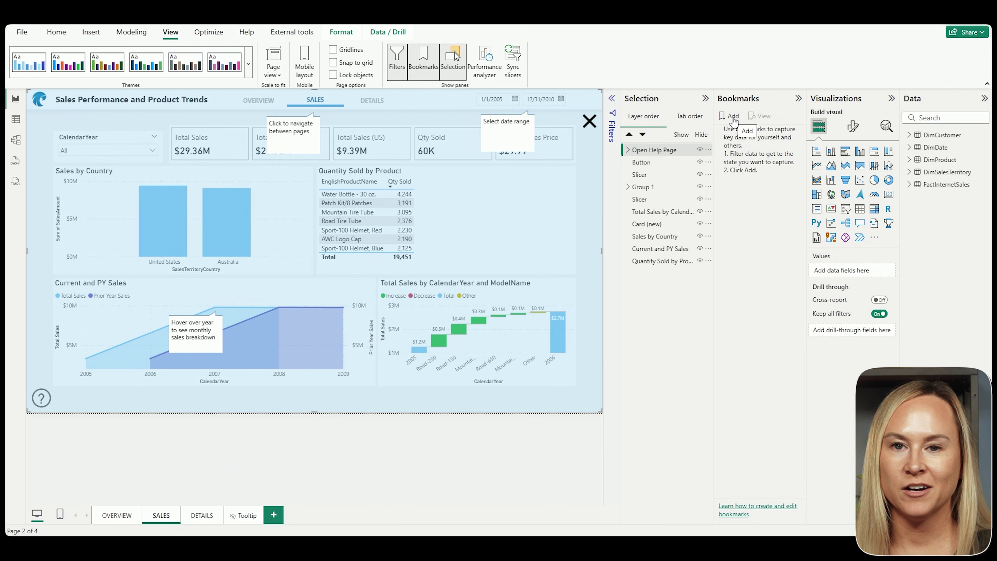
# Add an 'Open Help Page' bookmark with the overlay visible, then hide the Open Help Page group.
pyautogui.click(731, 117)
pyautogui.write('Ope')
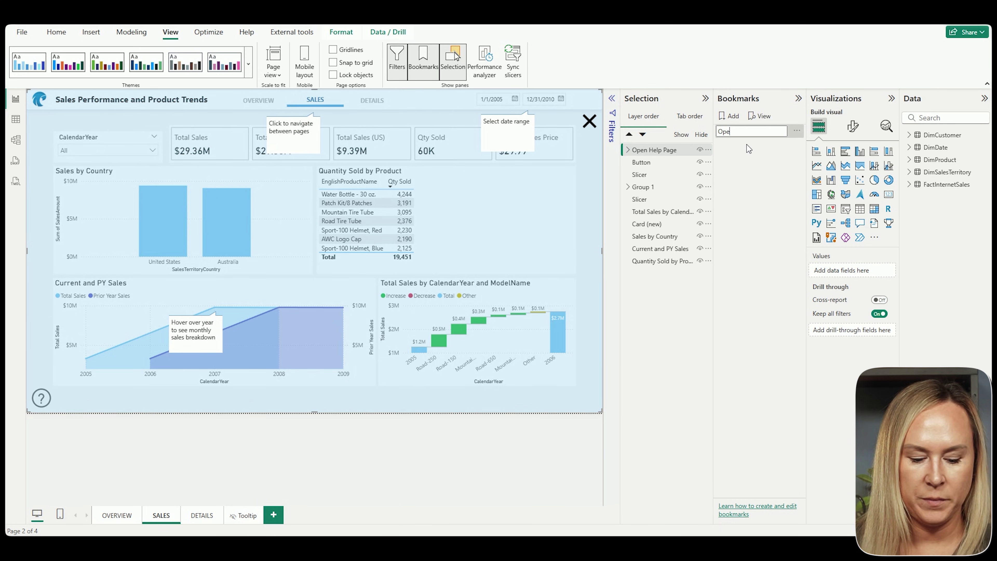
pyautogui.write('n Help Page')
pyautogui.press('Return')
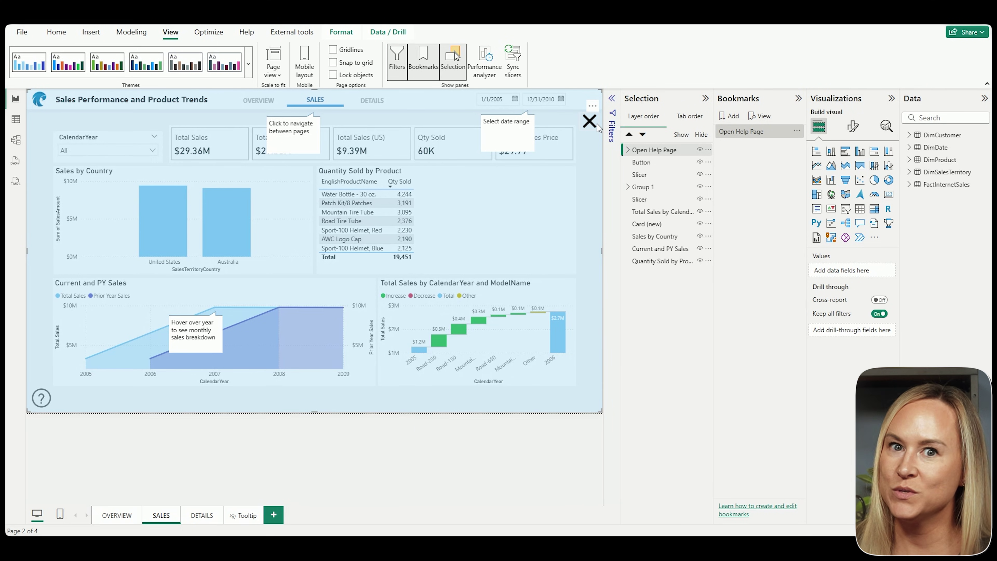
pyautogui.click(700, 151)
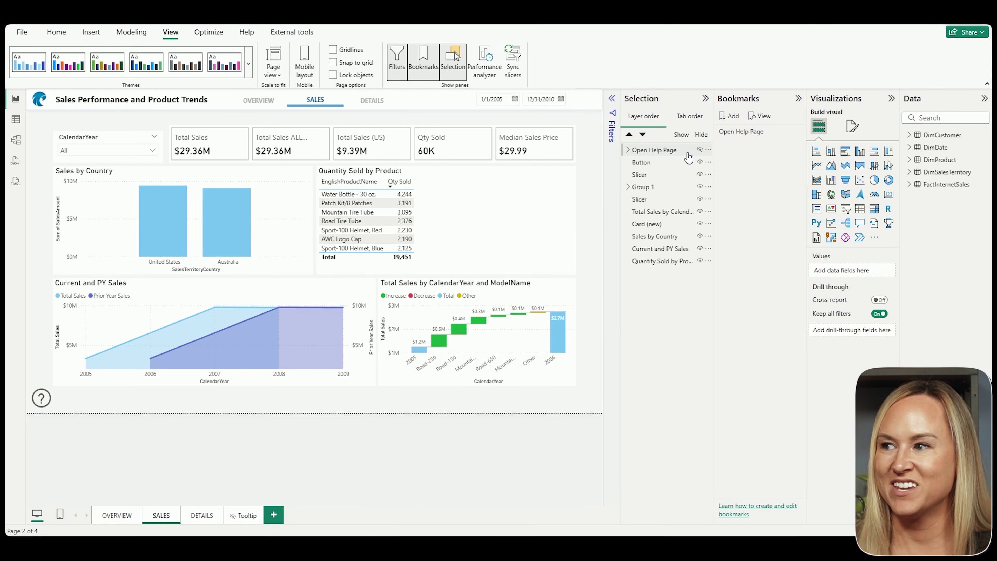
# Add a bookmark of the overlay-hidden page and rename it 'Close Help Page'.
pyautogui.click(729, 116)
pyautogui.doubleClick(746, 145)
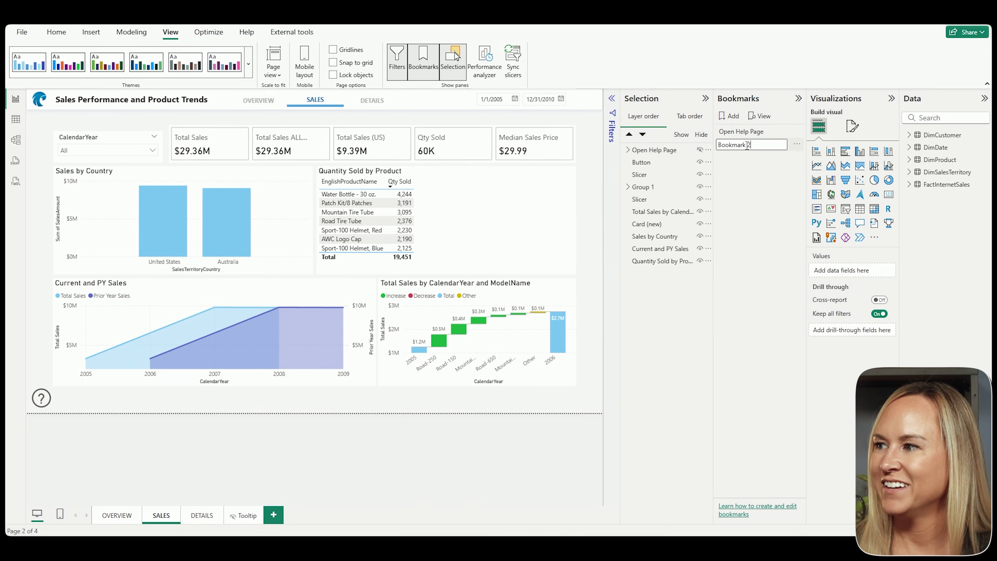
pyautogui.hotkey('ctrl', 'a')
pyautogui.write('C')
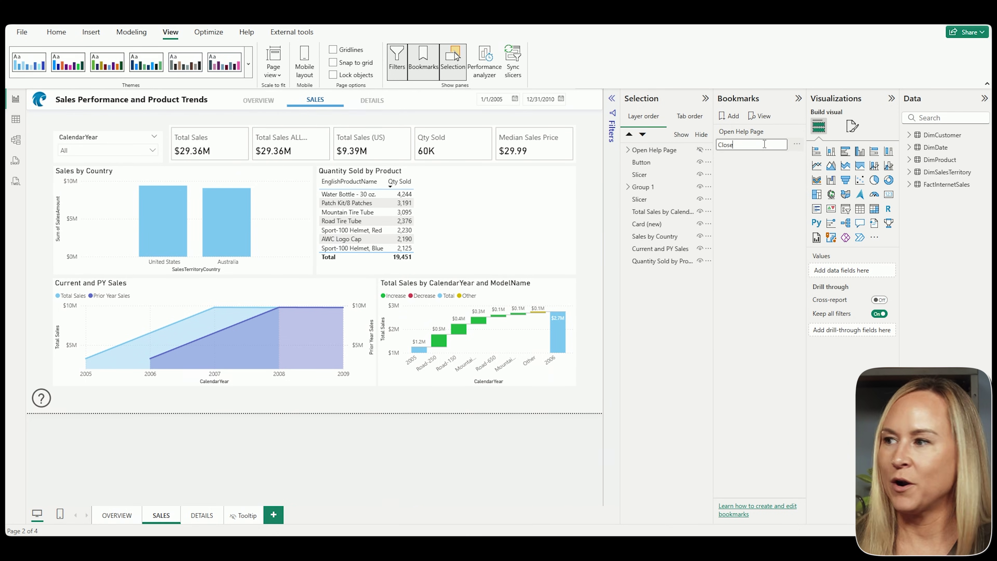
pyautogui.write('lose Help Pa')
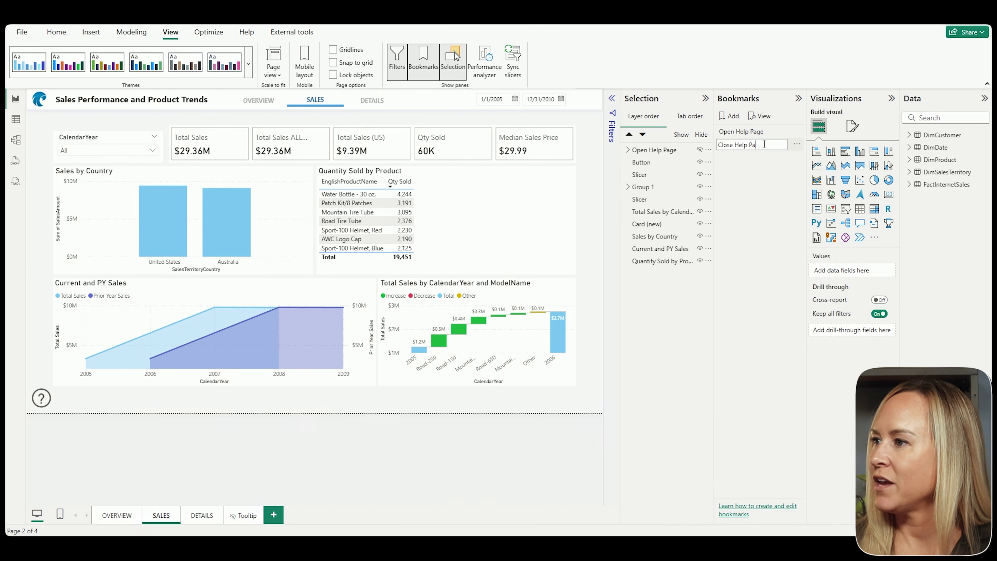
pyautogui.write('ge')
pyautogui.press('Return')
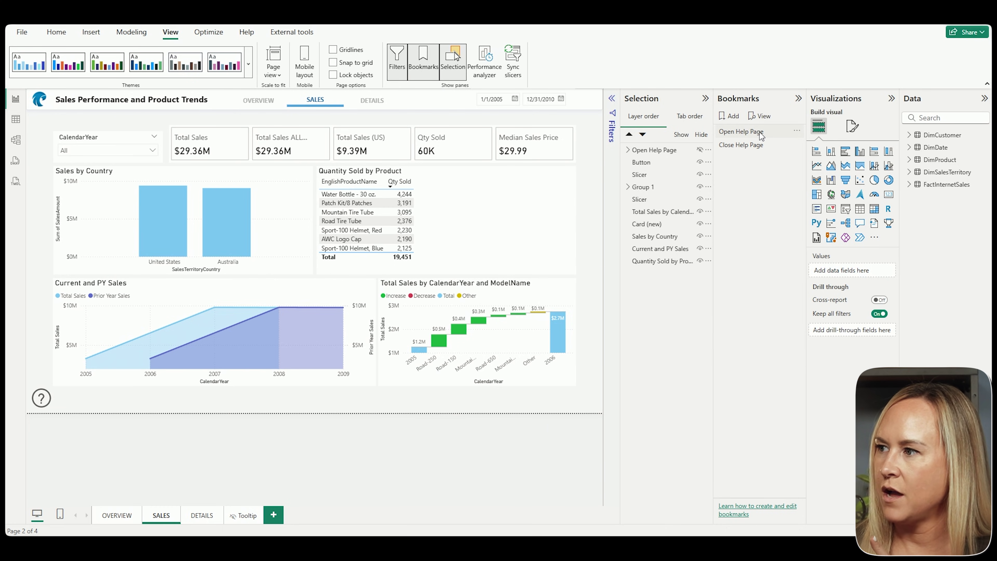
# Update the Open Help Page bookmark with the current overlay-visible page state.
pyautogui.click(741, 145)
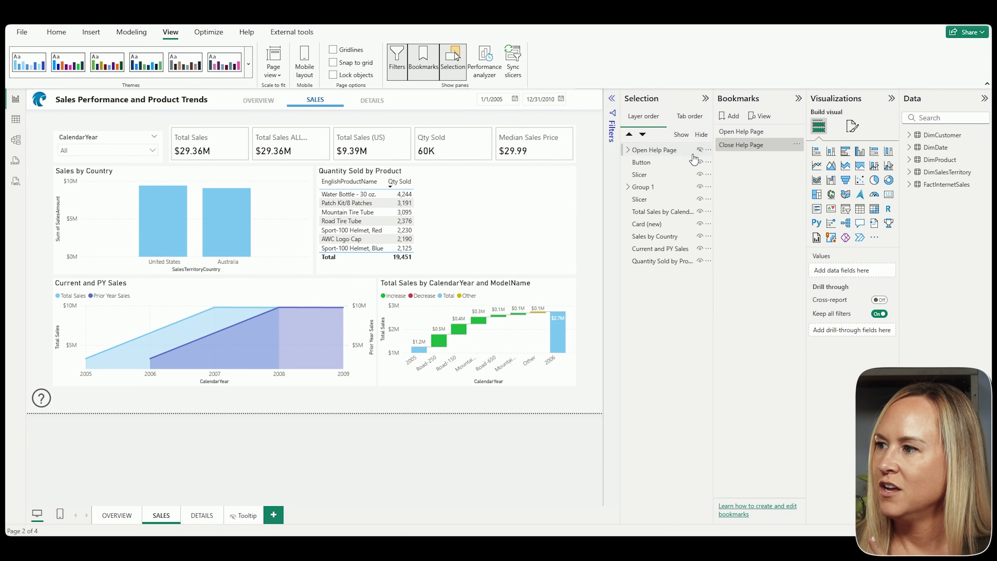
pyautogui.click(769, 131)
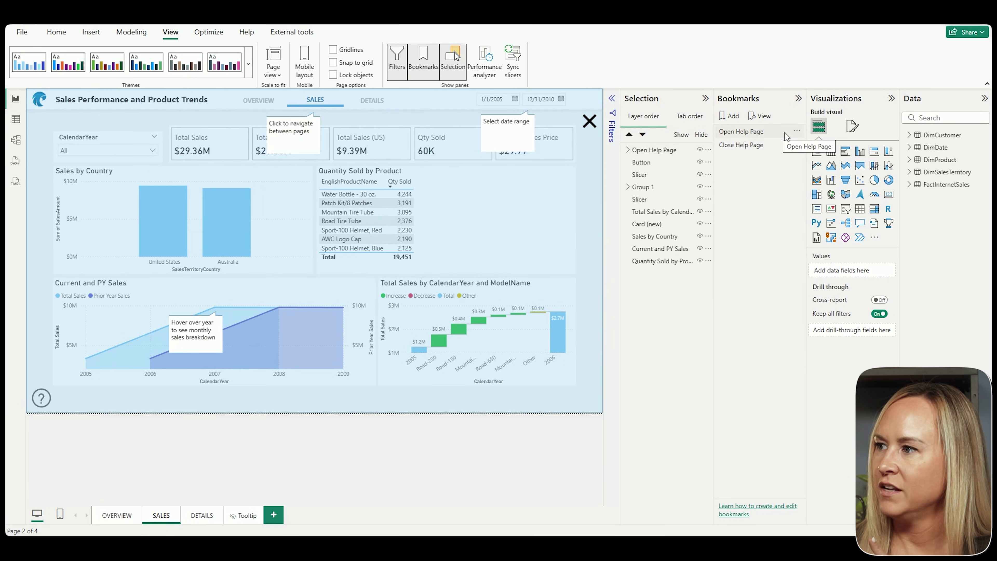
pyautogui.click(797, 131)
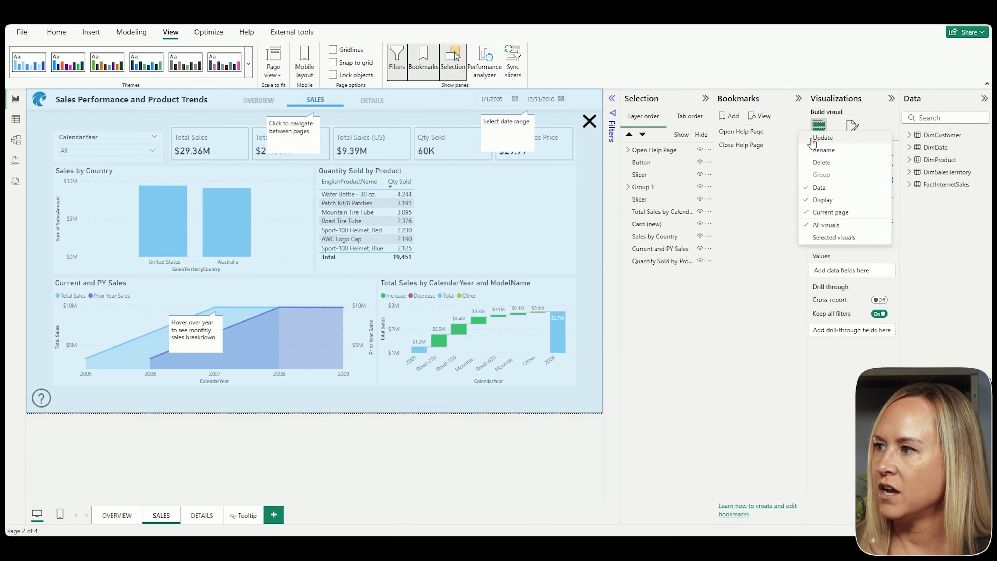
pyautogui.click(812, 138)
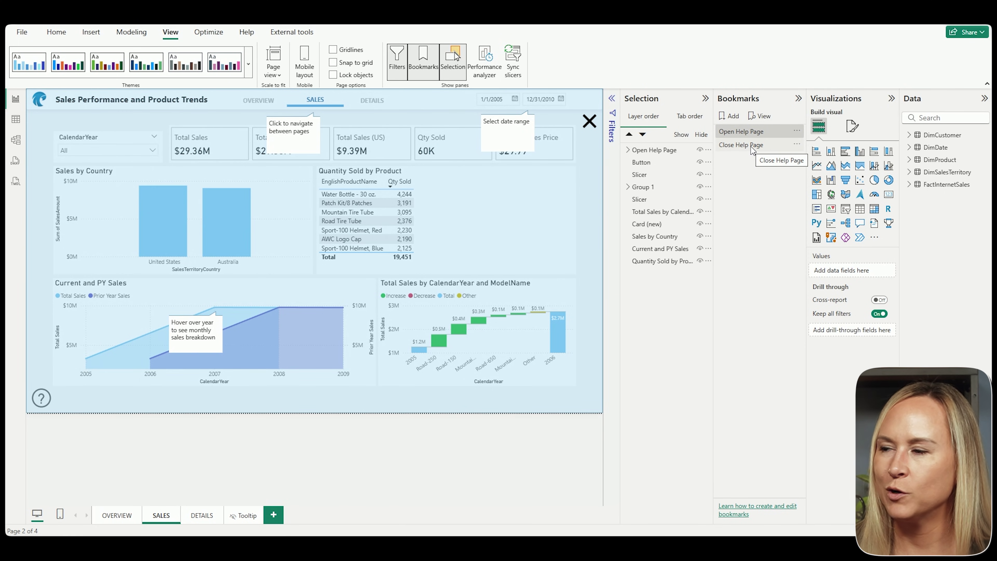
# Test the bookmarks: Close Help Page hides the overlay, Open Help Page restores it.
pyautogui.click(751, 146)
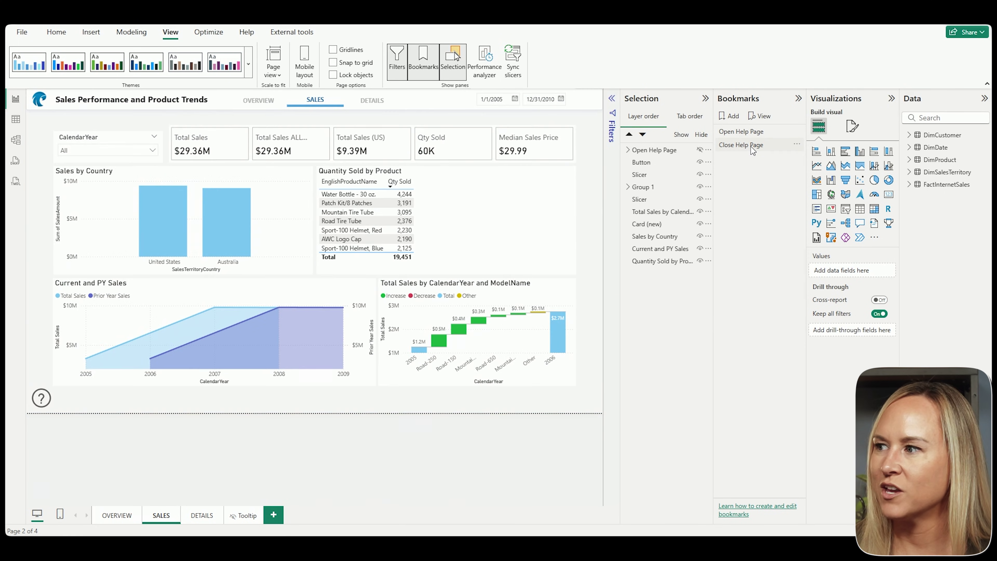
pyautogui.moveTo(751, 135); pyautogui.dragTo(756, 134)
pyautogui.click(756, 134)
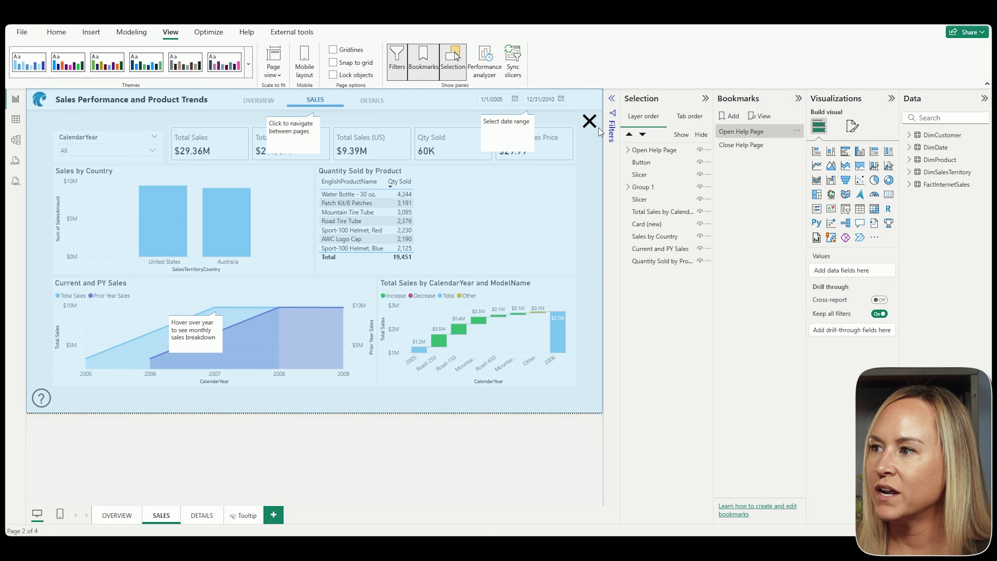
# Give the X image a Bookmark action that applies Close Help Page.
pyautogui.click(628, 151)
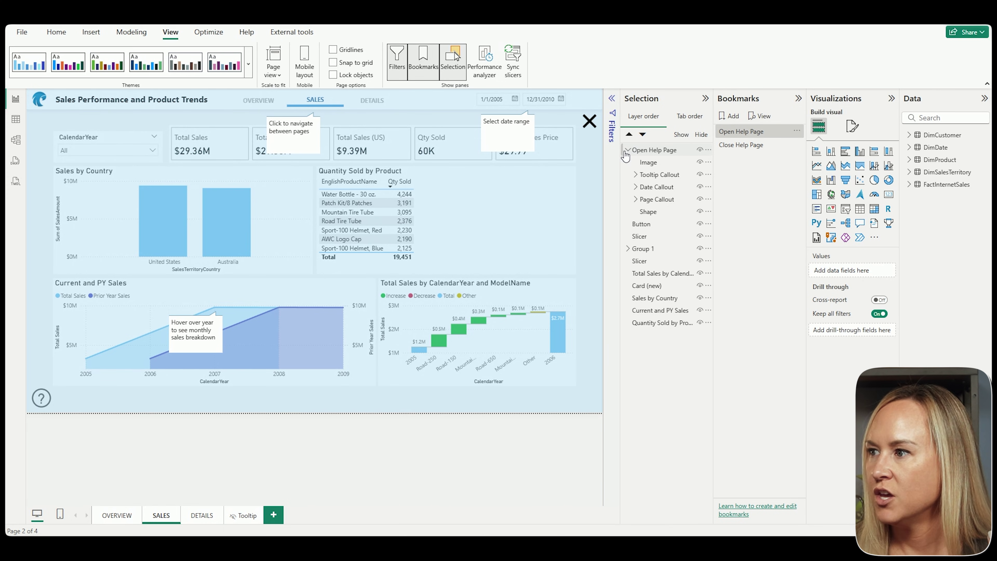
pyautogui.click(647, 163)
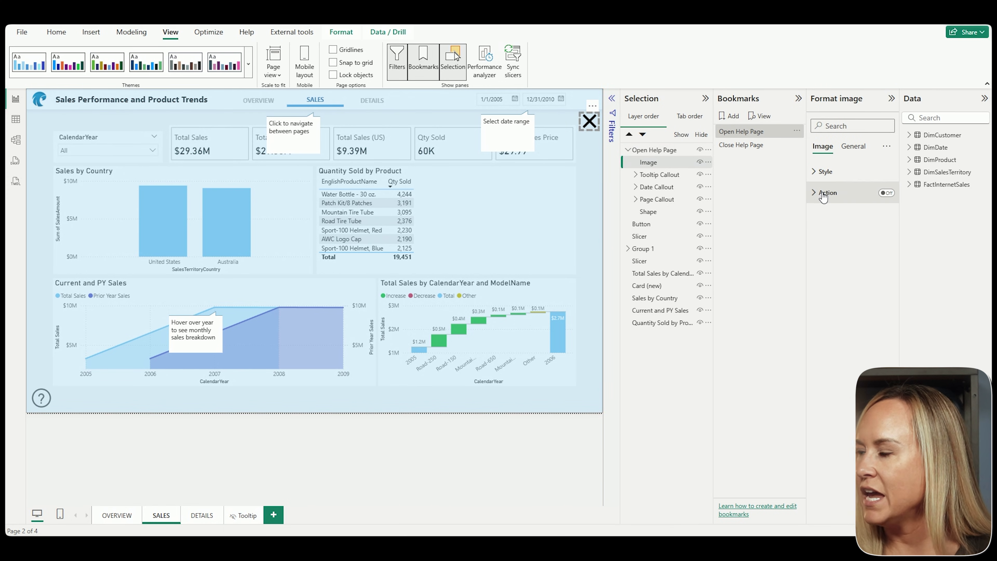
pyautogui.click(886, 192)
pyautogui.click(838, 199)
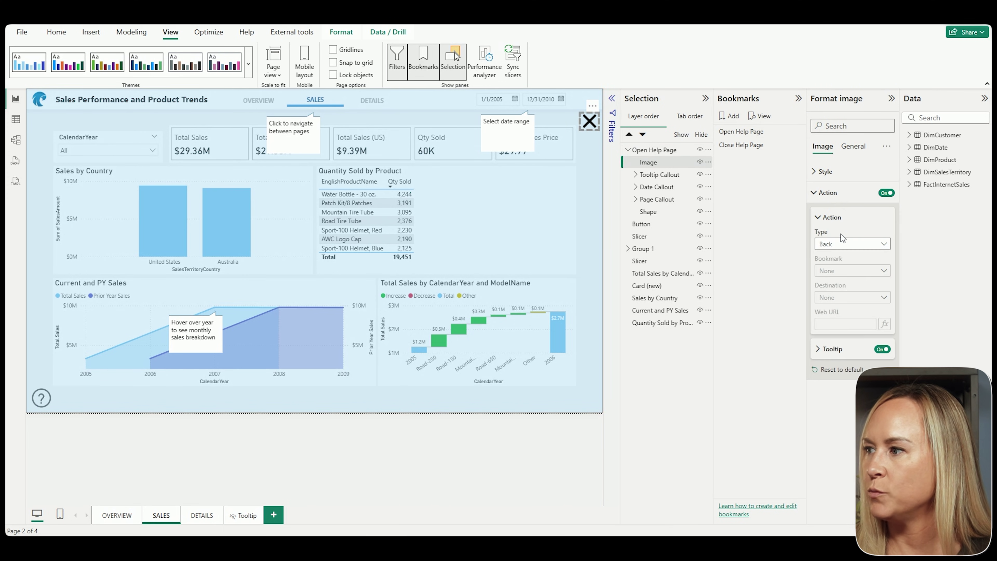
pyautogui.click(844, 243)
pyautogui.click(840, 269)
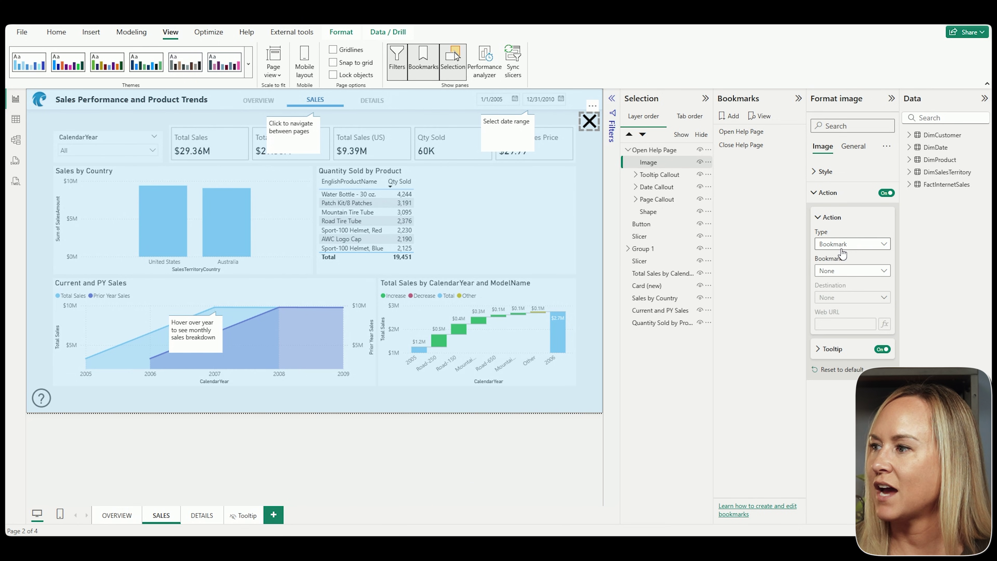
pyautogui.click(840, 271)
pyautogui.click(843, 308)
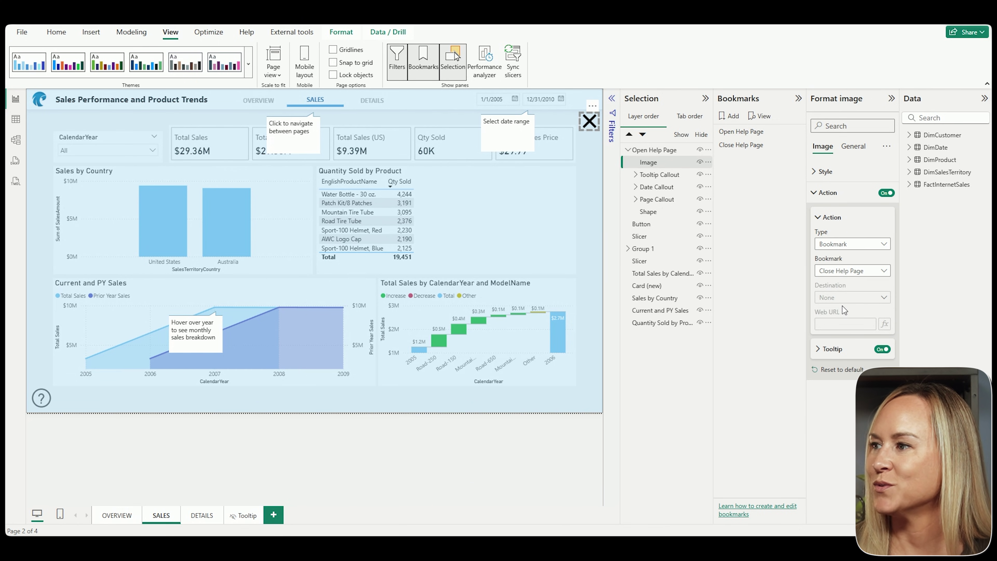
# Give the ? help button a Bookmark action that applies Open Help Page.
pyautogui.click(657, 225)
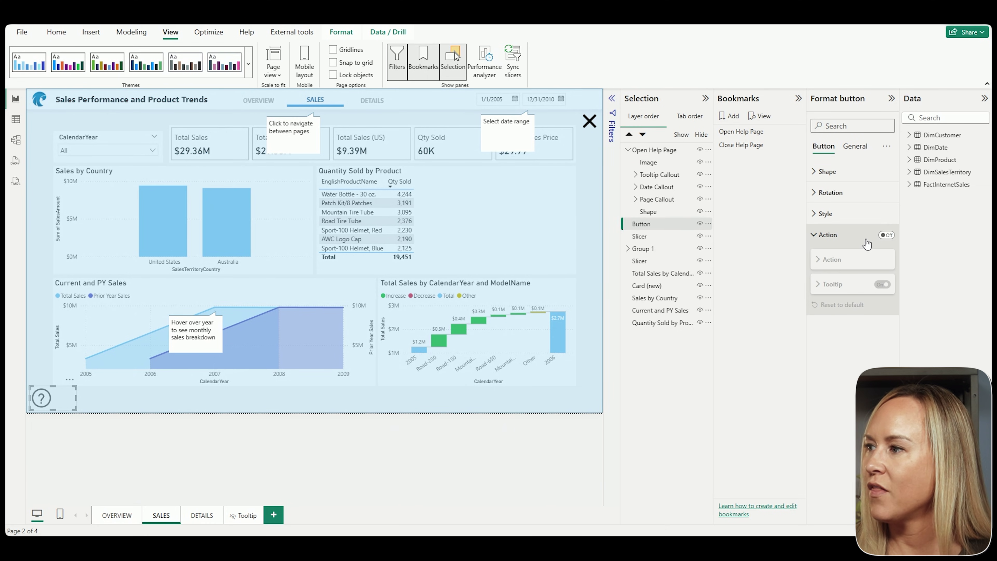
pyautogui.click(886, 235)
pyautogui.click(839, 235)
pyautogui.click(837, 236)
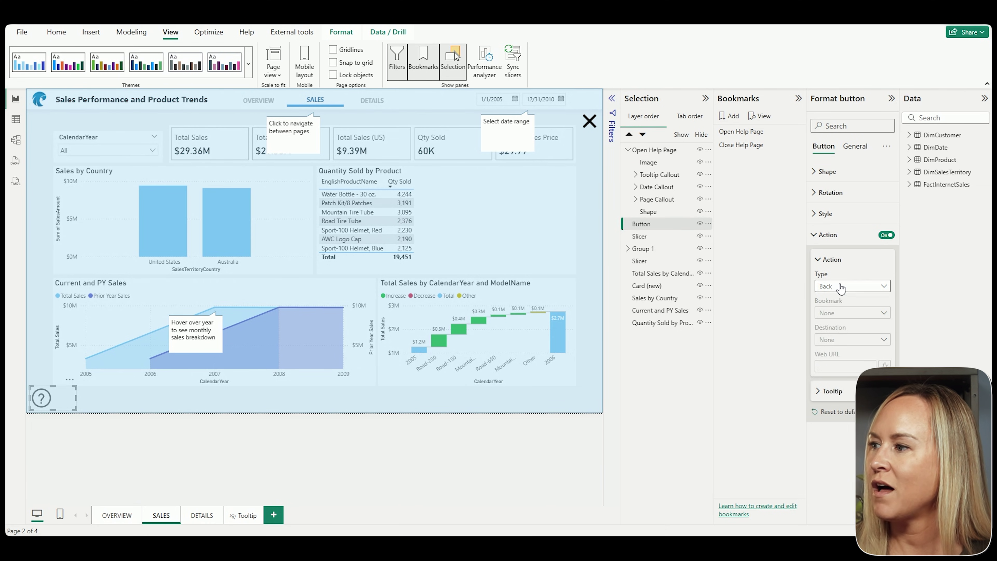
pyautogui.click(851, 286)
pyautogui.click(834, 308)
pyautogui.click(837, 316)
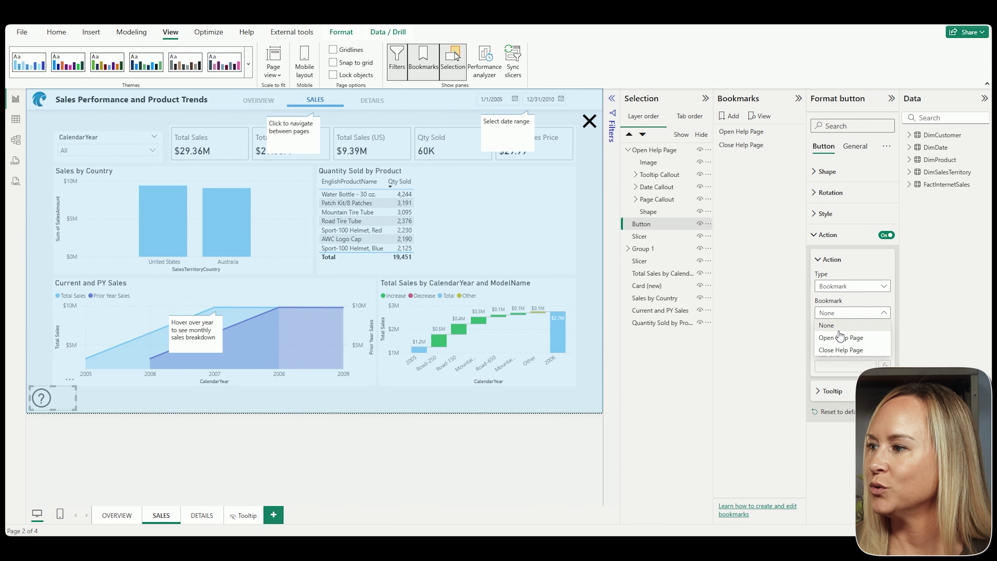
pyautogui.click(838, 336)
pyautogui.click(823, 260)
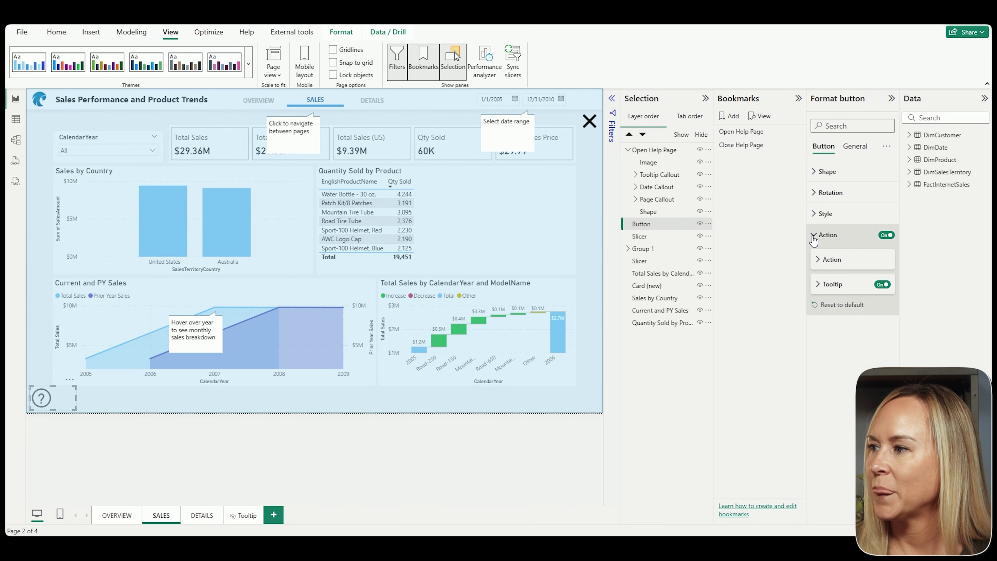
# Use the X and ? buttons twice to close and reopen the help overlay.
pyautogui.click(827, 235)
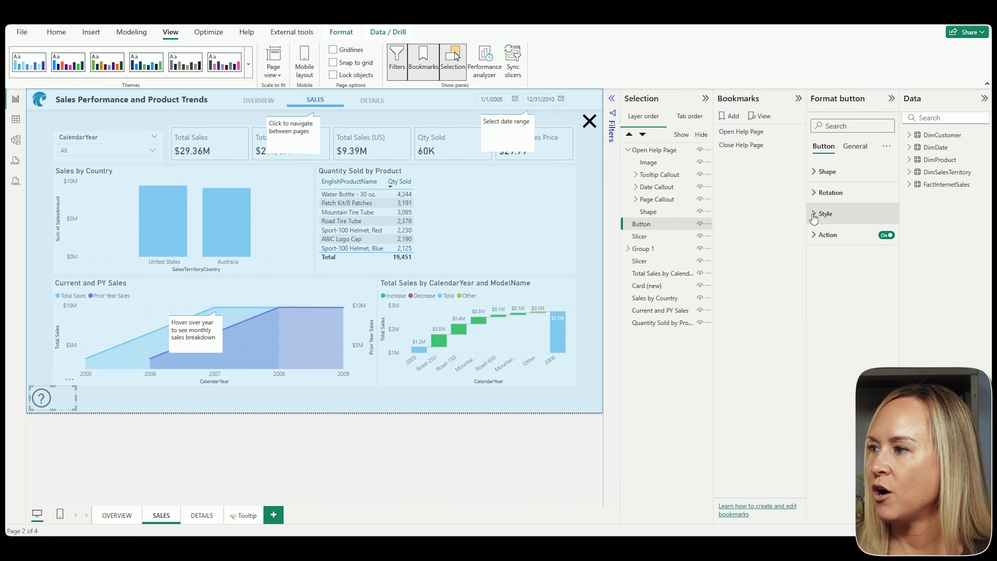
pyautogui.keyDown('ctrl'); pyautogui.click(589, 123); pyautogui.keyUp('ctrl')
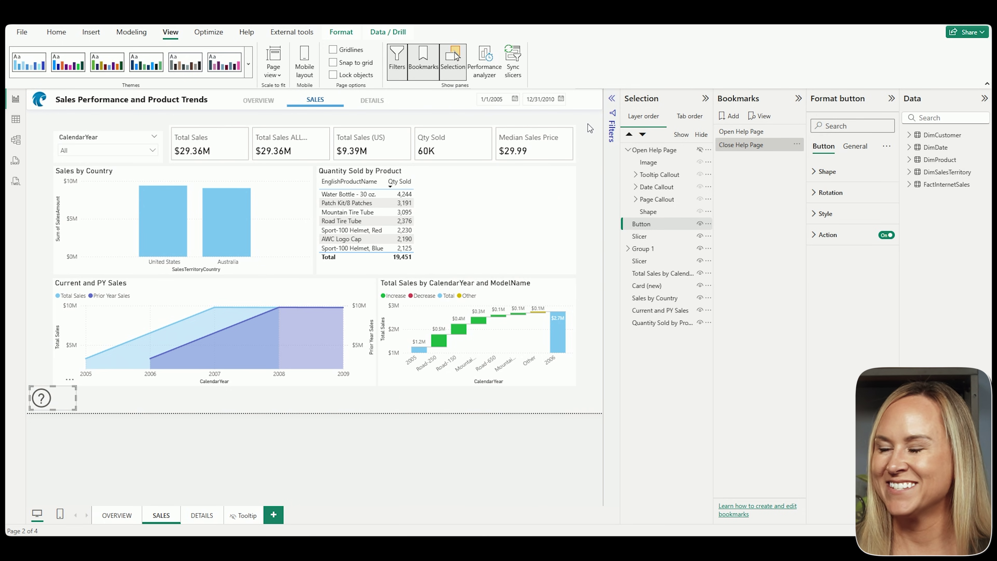
pyautogui.keyDown('ctrl'); pyautogui.click(41, 399); pyautogui.keyUp('ctrl')
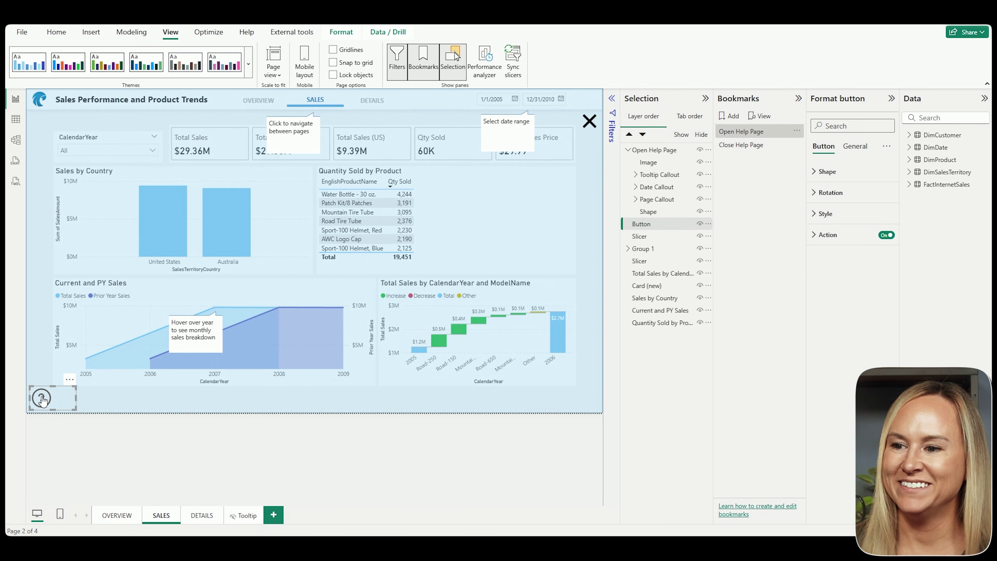
pyautogui.click(118, 405)
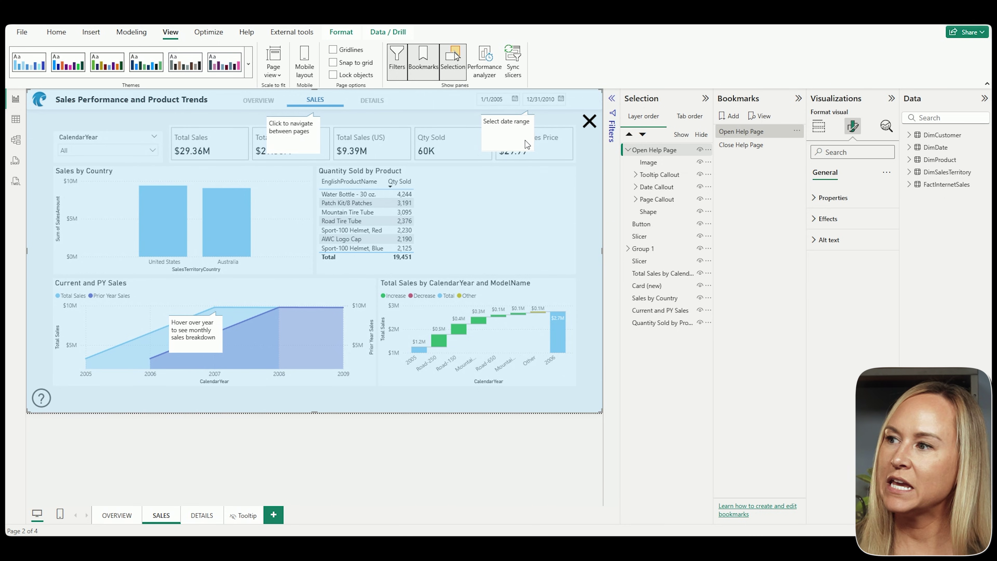
pyautogui.keyDown('ctrl'); pyautogui.click(590, 122); pyautogui.keyUp('ctrl')
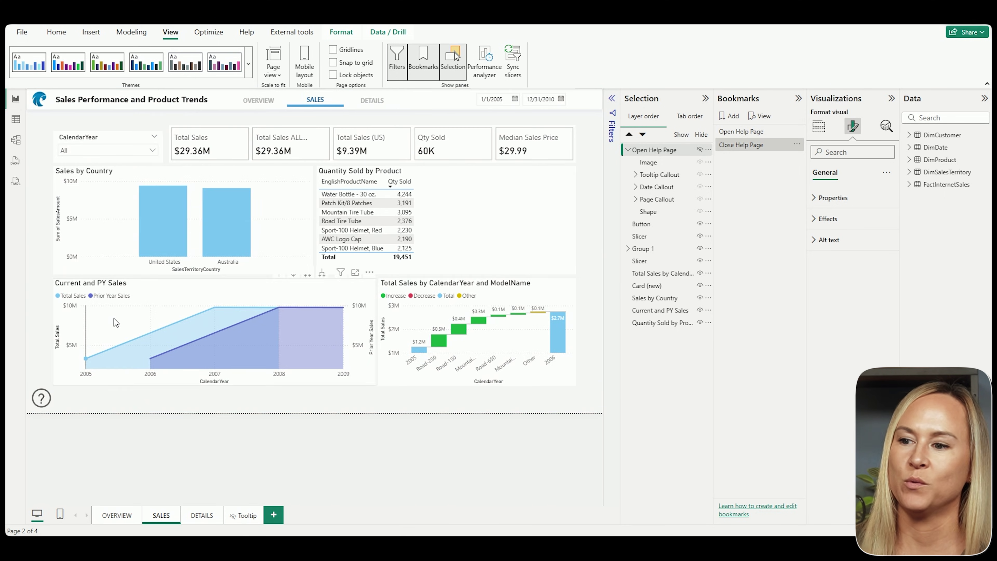
pyautogui.keyDown('ctrl'); pyautogui.click(47, 403); pyautogui.keyUp('ctrl')
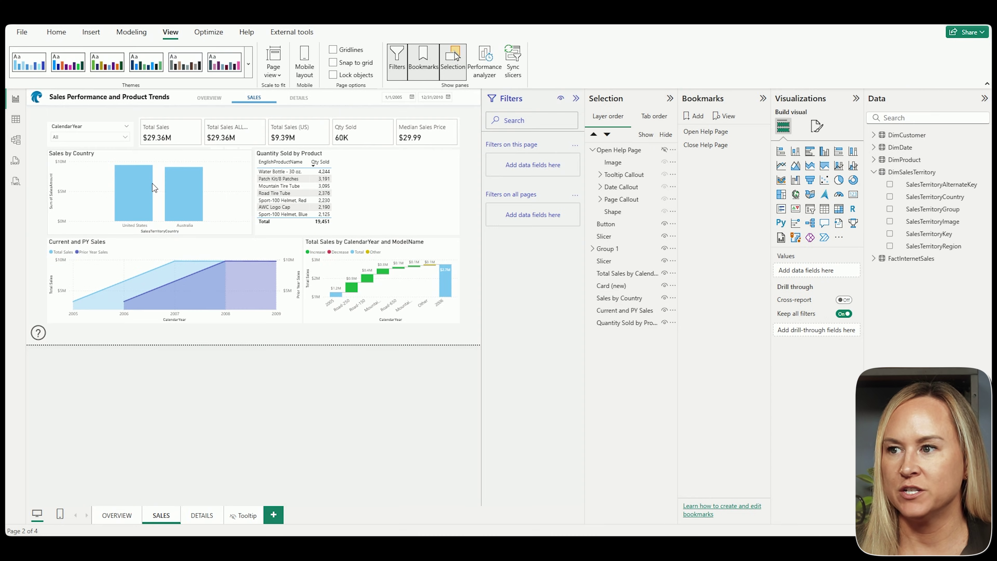
# Drill through from the United States bar to DETAILS, then go back to the SALES page.
pyautogui.moveTo(134, 195)
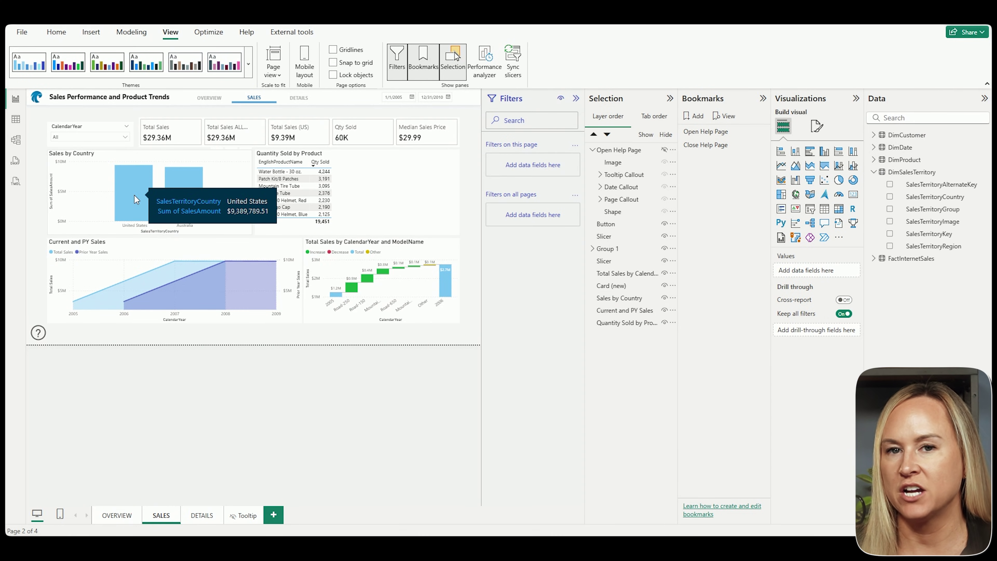
pyautogui.rightClick(133, 194)
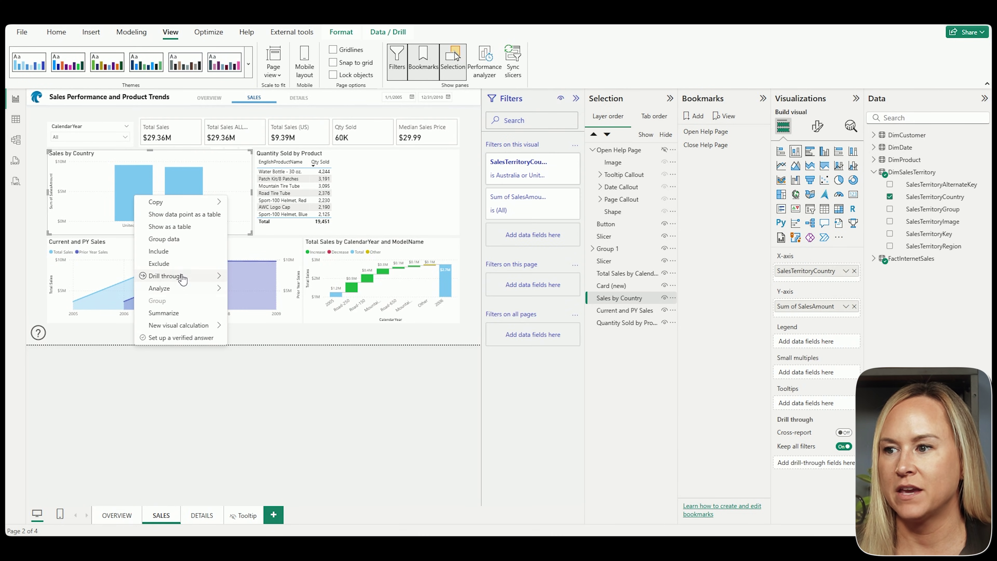
pyautogui.moveTo(183, 275)
pyautogui.click(246, 277)
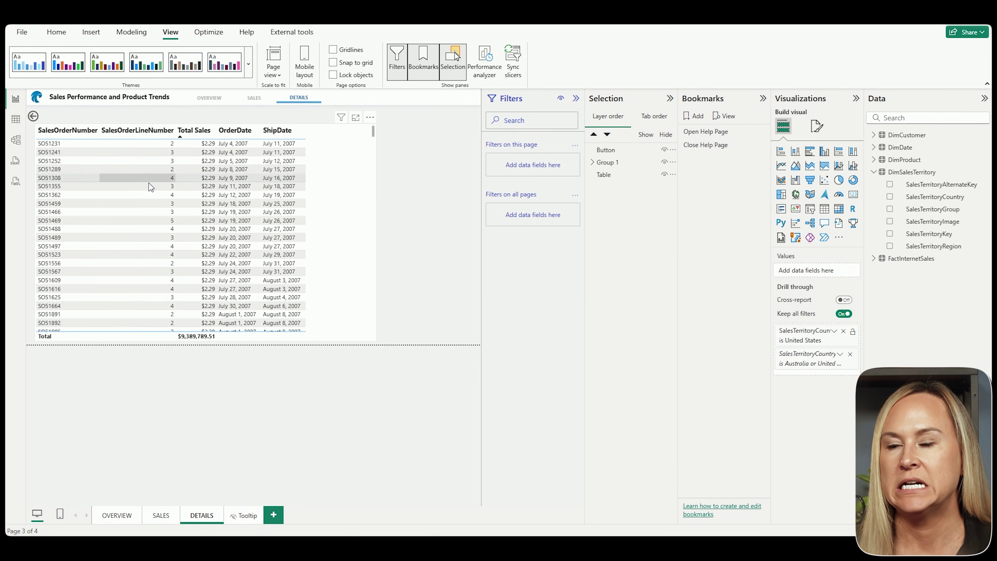
pyautogui.keyDown('ctrl'); pyautogui.click(33, 116); pyautogui.keyUp('ctrl')
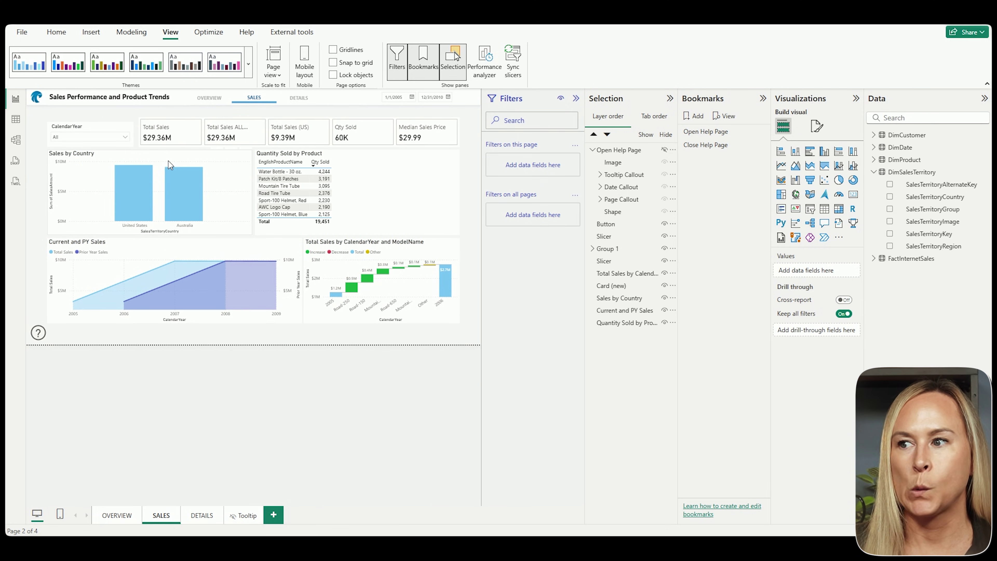
pyautogui.moveTo(175, 174)
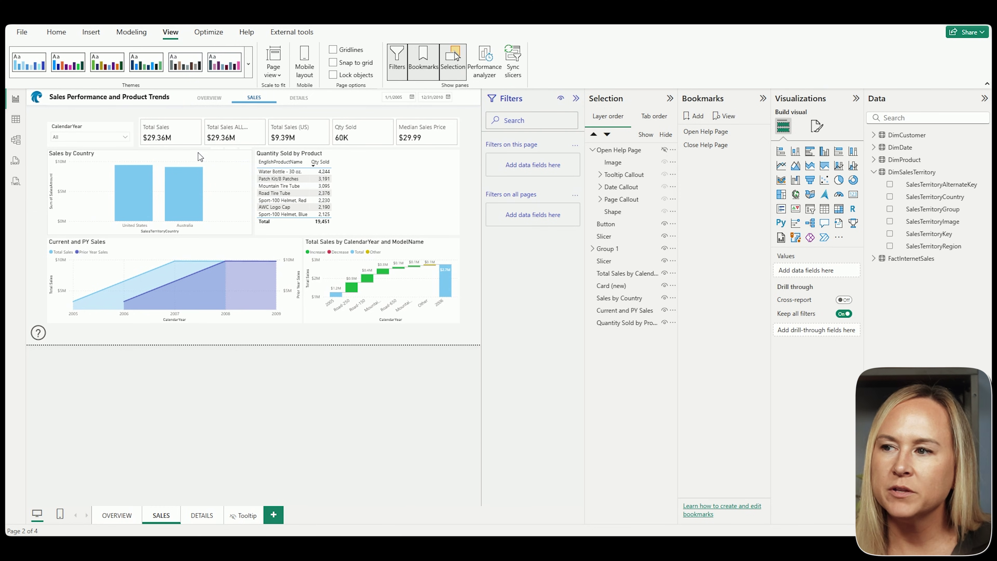
# Turn on the Help tooltip header icon for the Sales by Country chart.
pyautogui.click(227, 165)
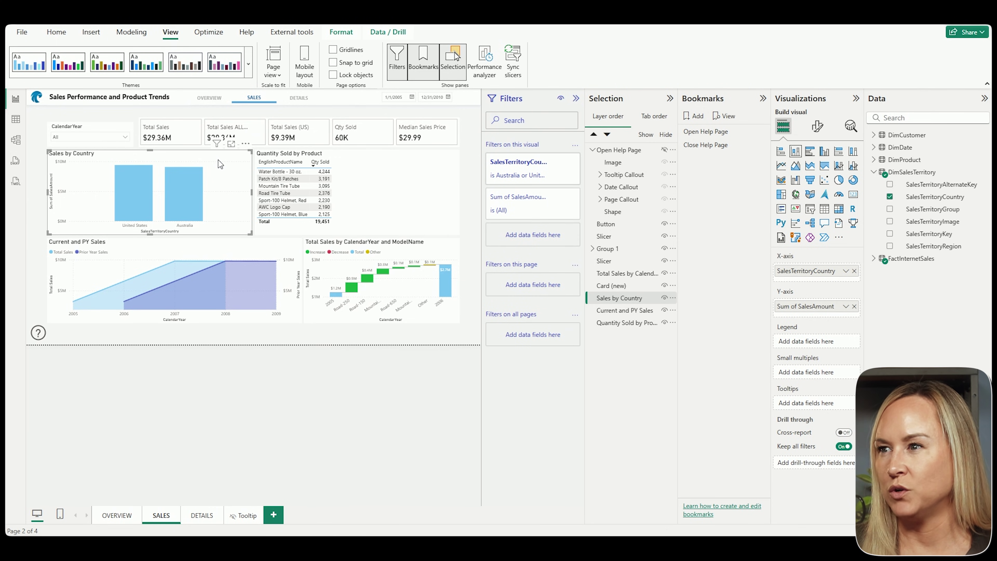
pyautogui.click(819, 129)
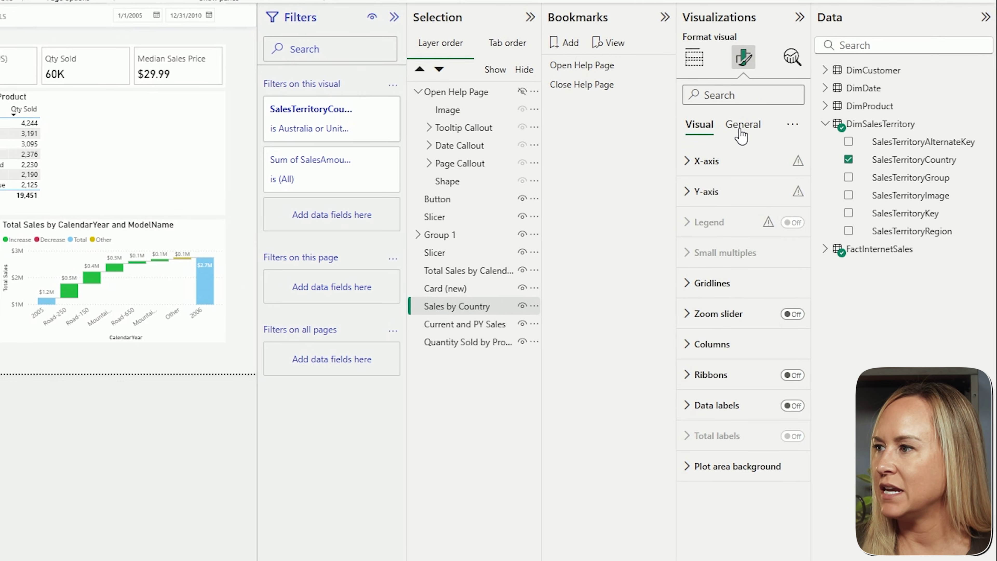
pyautogui.click(740, 131)
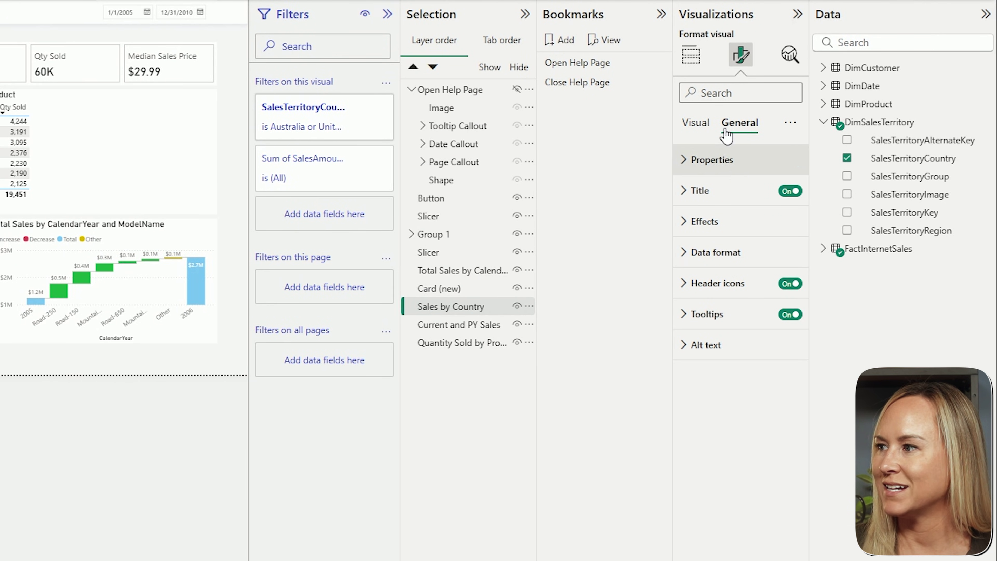
pyautogui.click(729, 290)
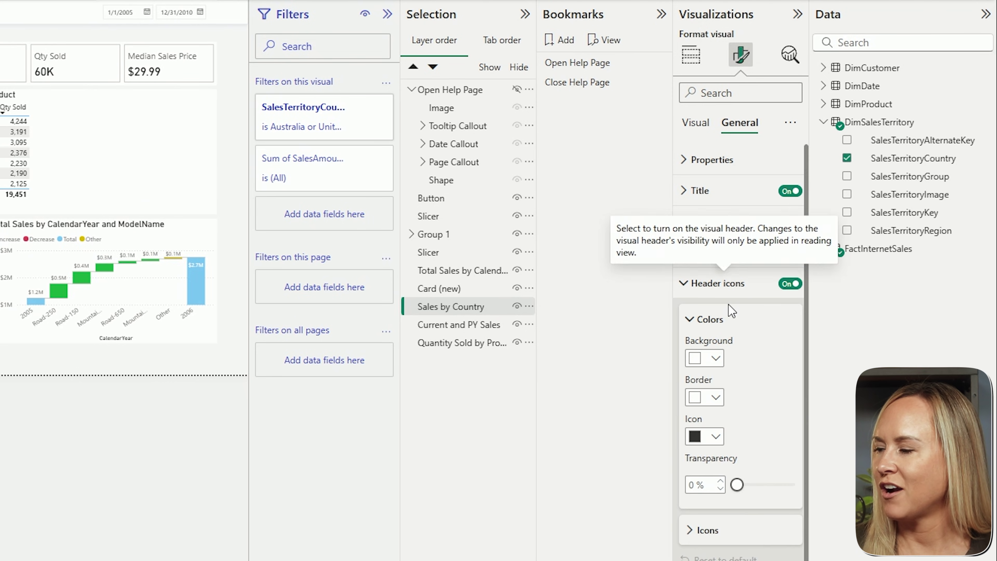
pyautogui.scroll(-1, 744, 380)
pyautogui.click(740, 525)
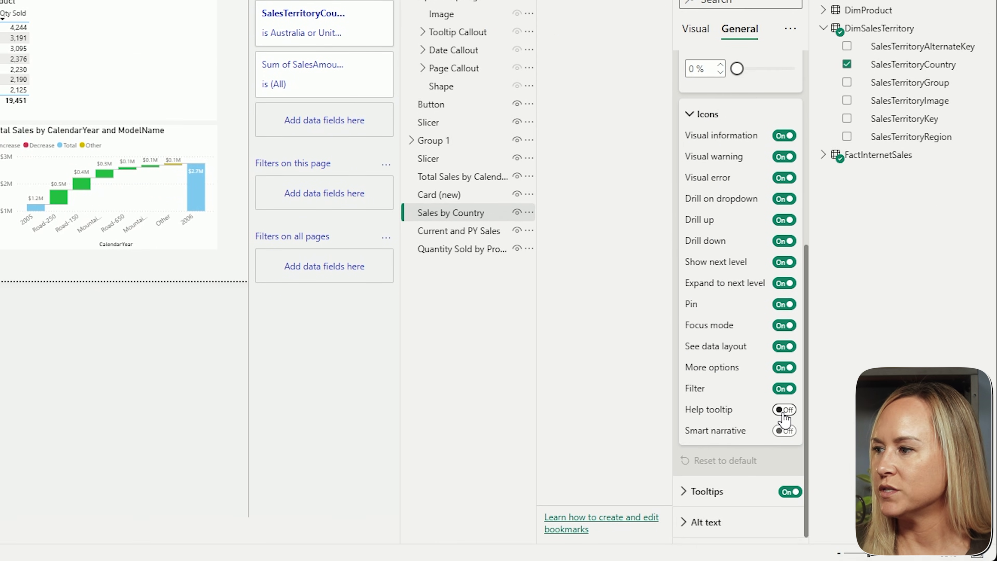
pyautogui.click(783, 503)
# Set the help tooltip text to 'Right-click on data point to drill through to details page.'.
pyautogui.scroll(-1, 736, 429)
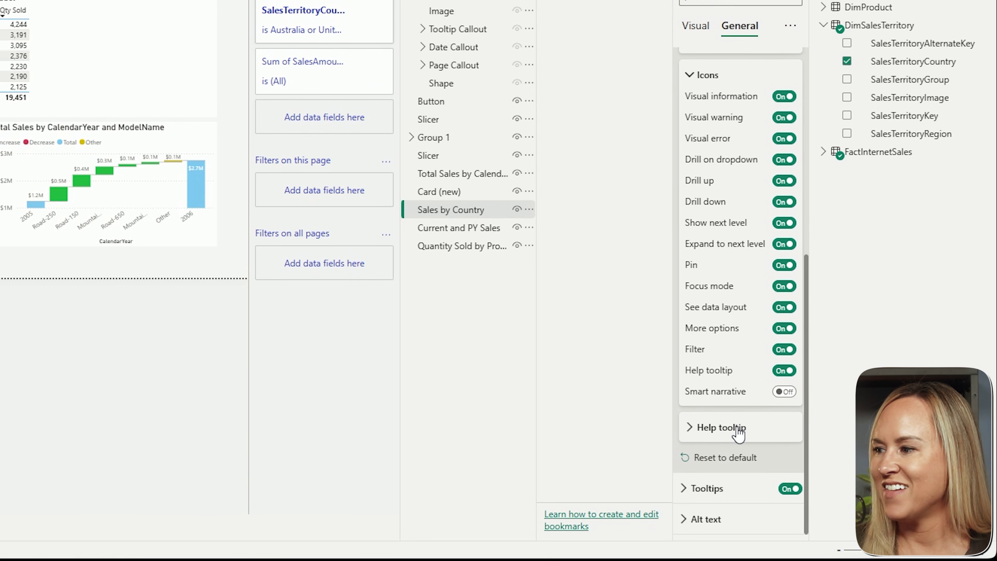
pyautogui.click(737, 429)
pyautogui.scroll(-3, 743, 422)
pyautogui.click(697, 193)
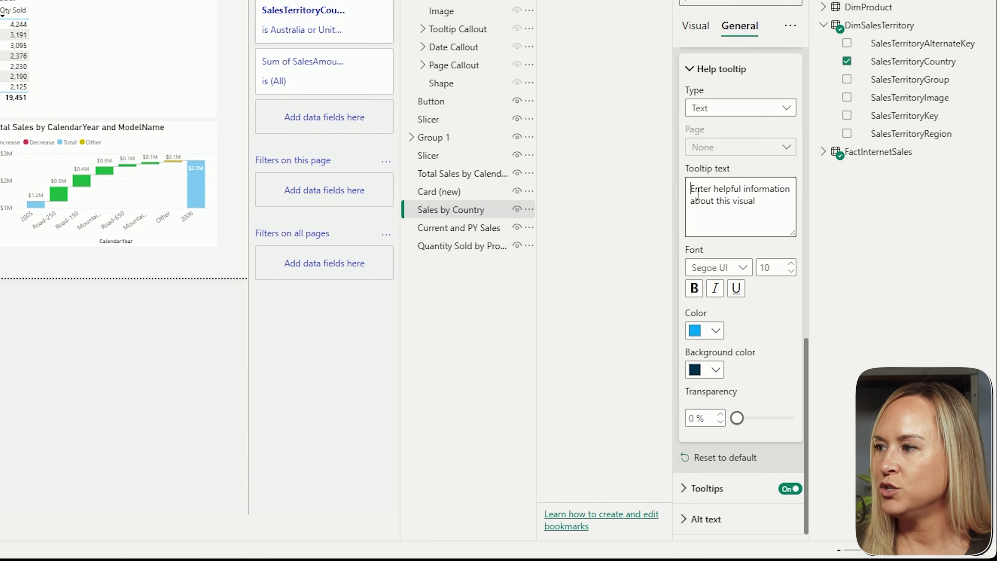
pyautogui.write('R')
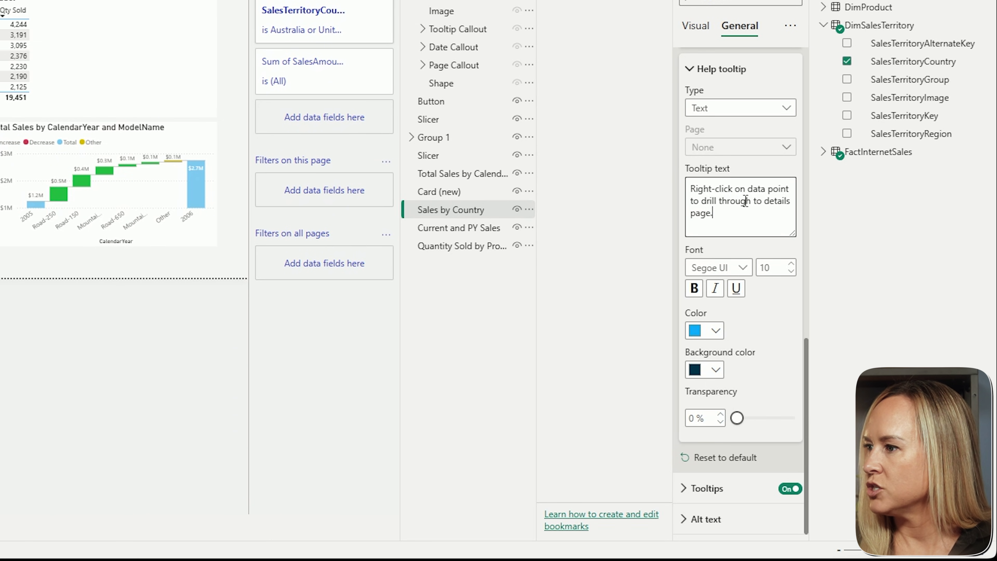
# Collapse the side panes and show the new Sales by Country help tooltip.
pyautogui.click(687, 69)
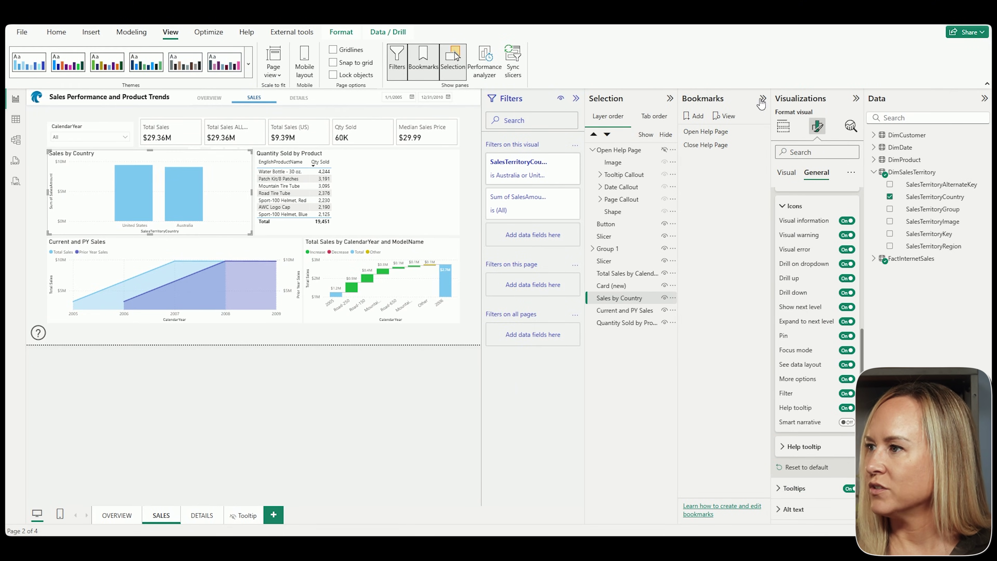
pyautogui.click(762, 98)
pyautogui.click(745, 98)
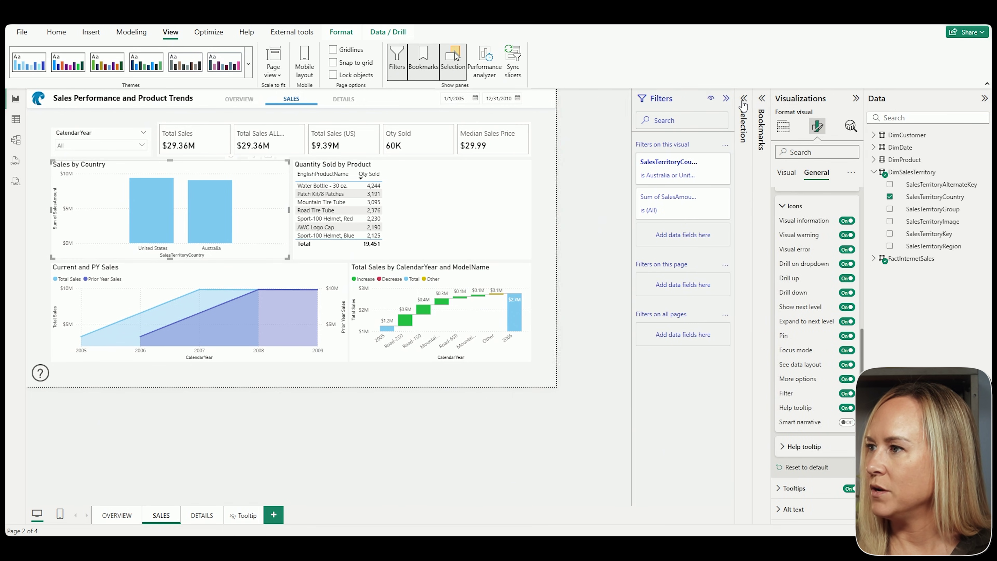
pyautogui.click(855, 98)
pyautogui.click(802, 99)
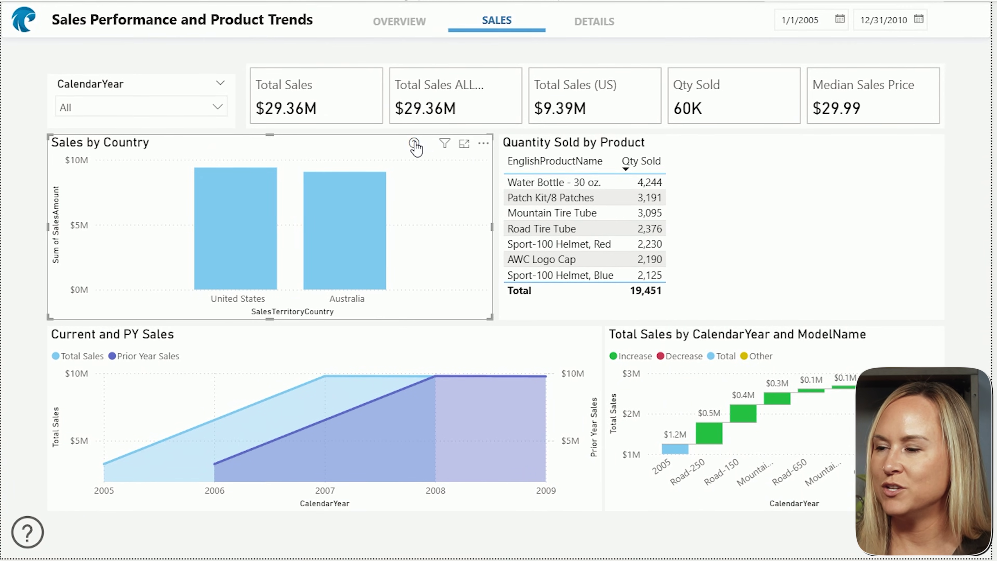
pyautogui.click(411, 145)
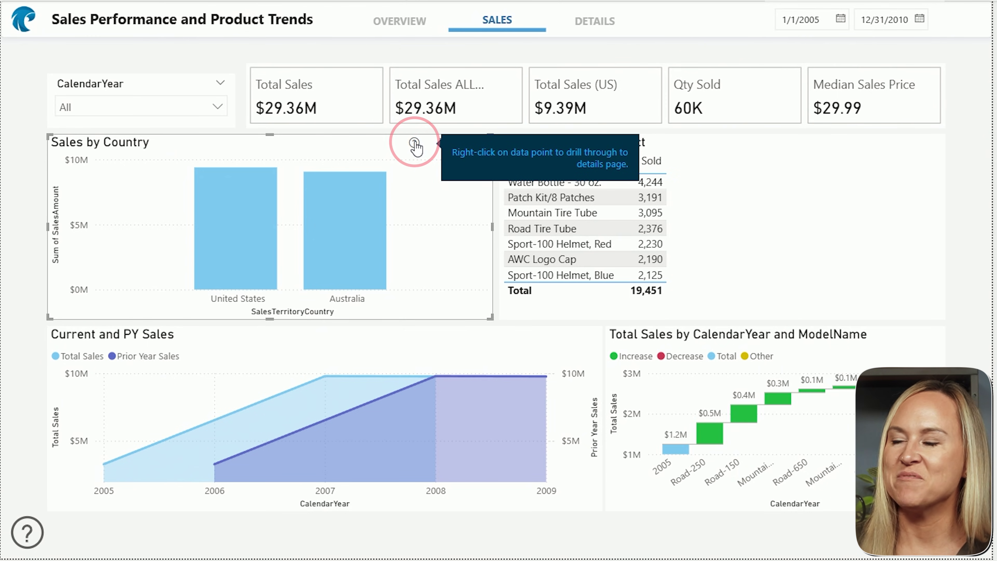
# Drill through from the Australia bar to the DETAILS page.
pyautogui.rightClick(331, 225)
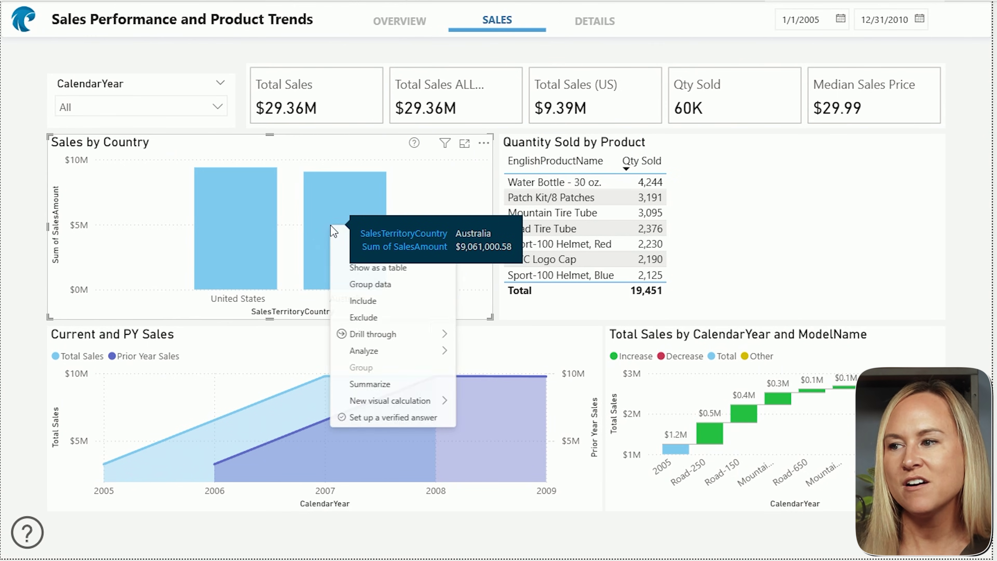
pyautogui.moveTo(392, 333)
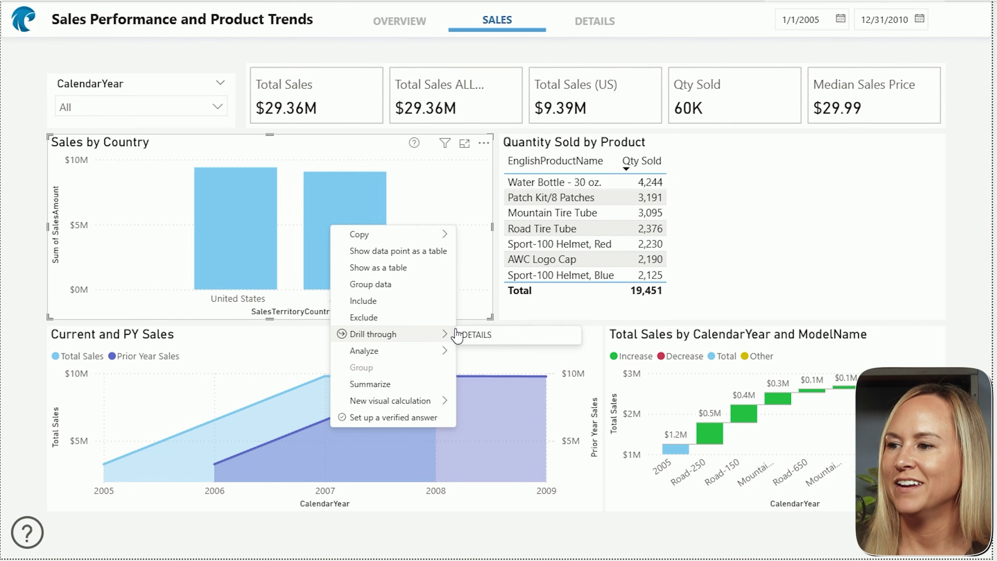
pyautogui.click(466, 334)
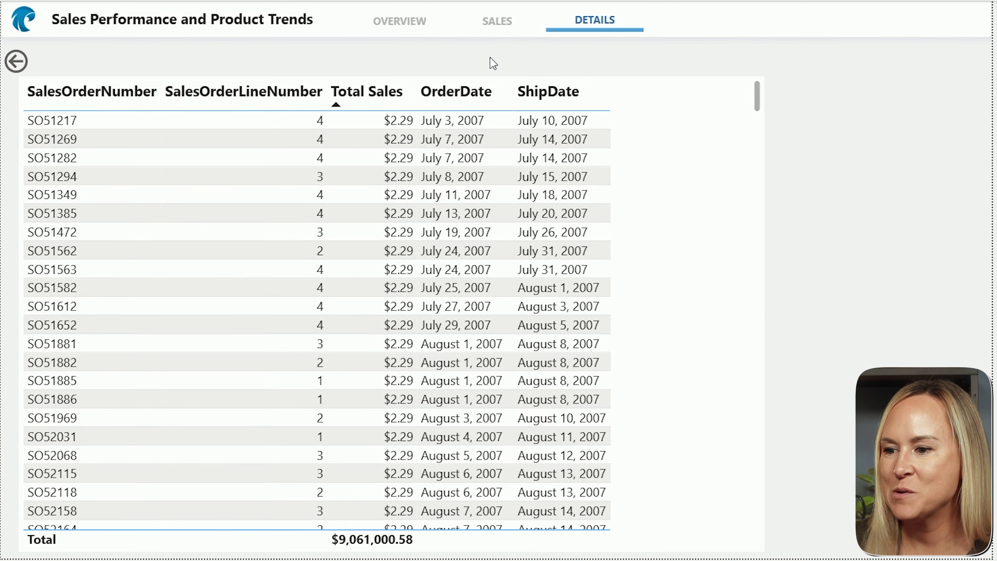